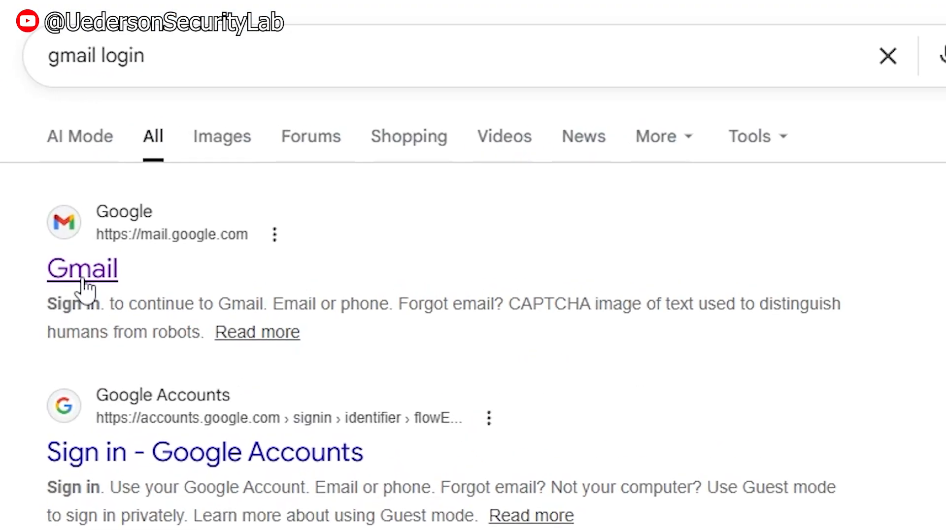
# Step: Open the Gmail inbox, then go to Manage your Google Account from the profile menu
pyautogui.click(82, 278)
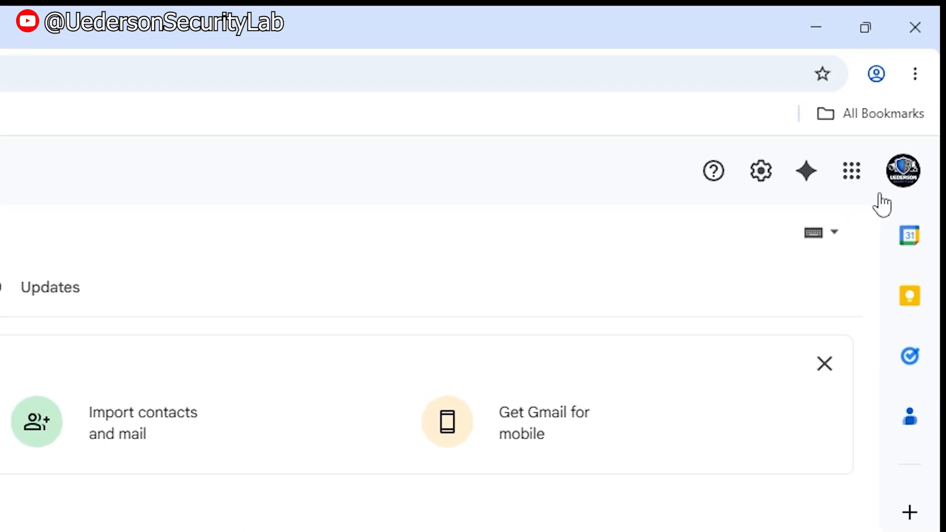
pyautogui.click(895, 197)
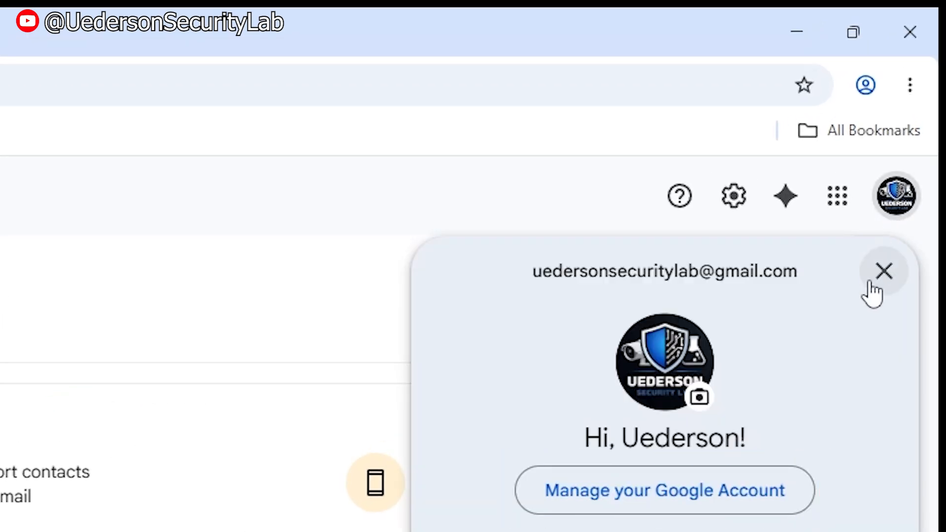
pyautogui.click(708, 499)
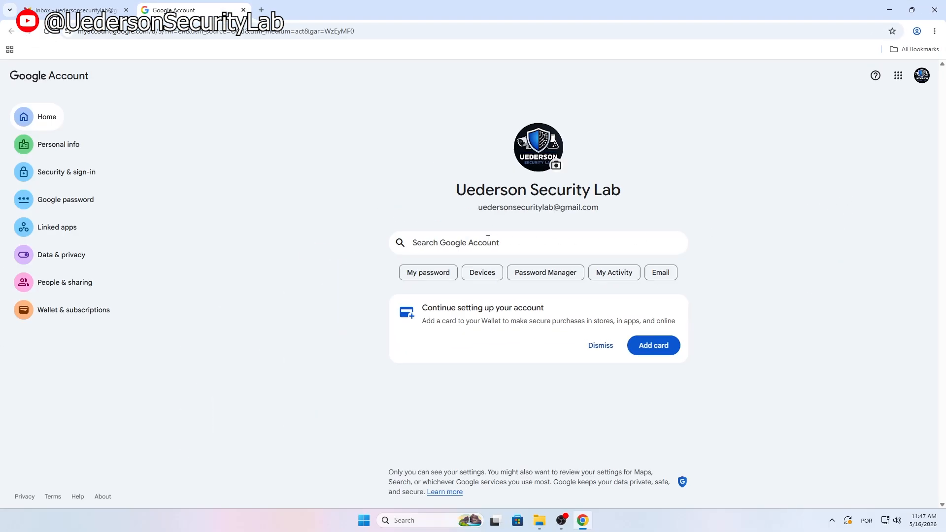
# Step: Search the account settings for '2 step' and open the 2-Step Verification phones page
pyautogui.click(443, 239)
pyautogui.write('2 step')
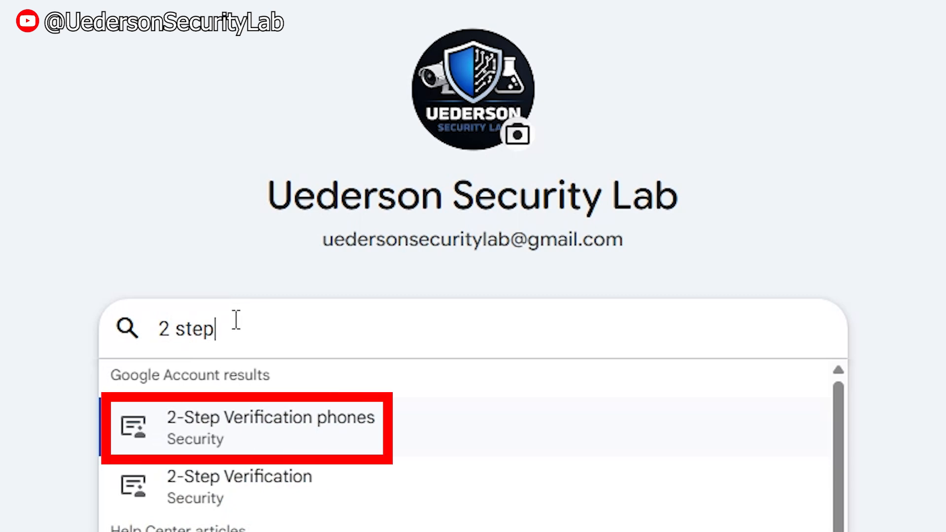
pyautogui.click(363, 433)
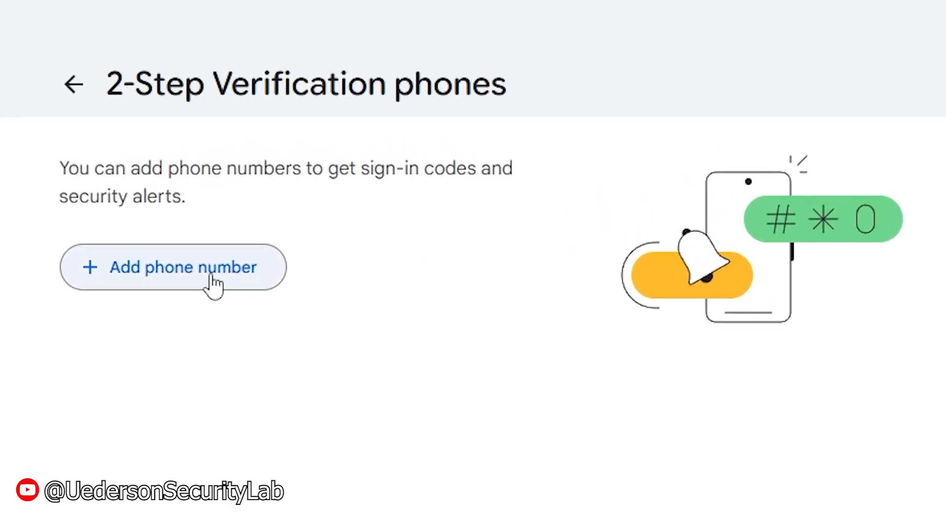
# Step: Add and save the Brazilian (+55) phone number as a verification phone
pyautogui.click(320, 183)
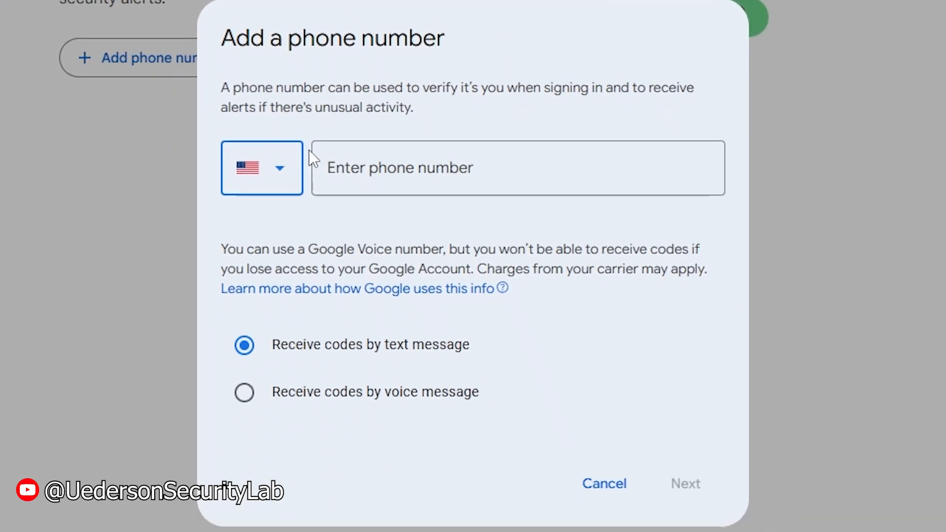
pyautogui.click(326, 158)
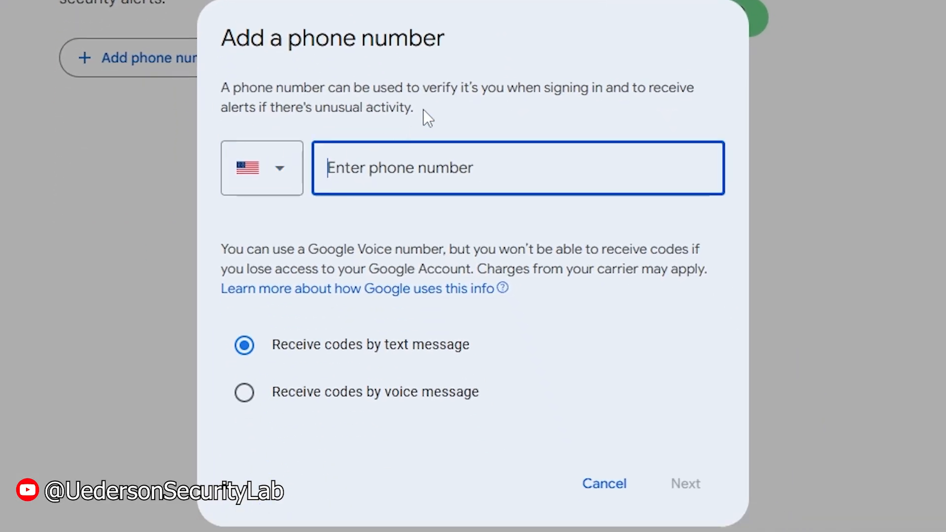
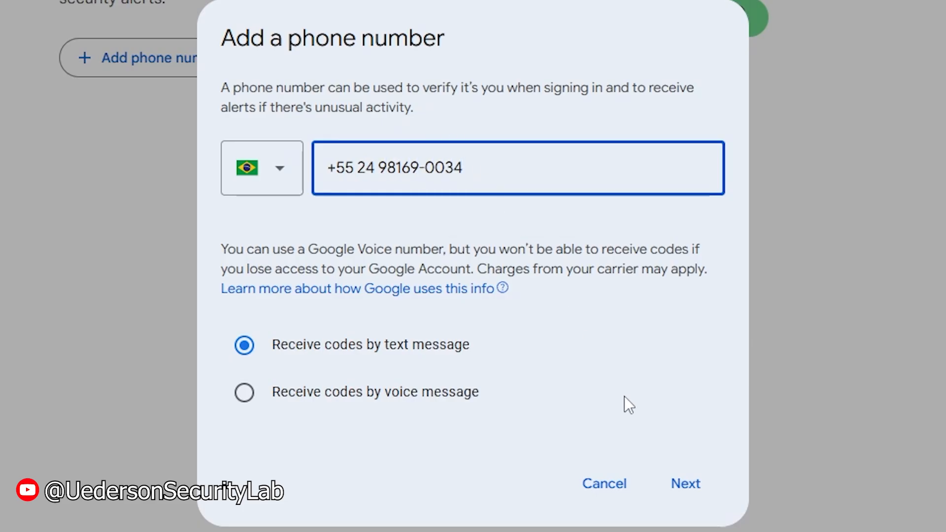
pyautogui.click(685, 480)
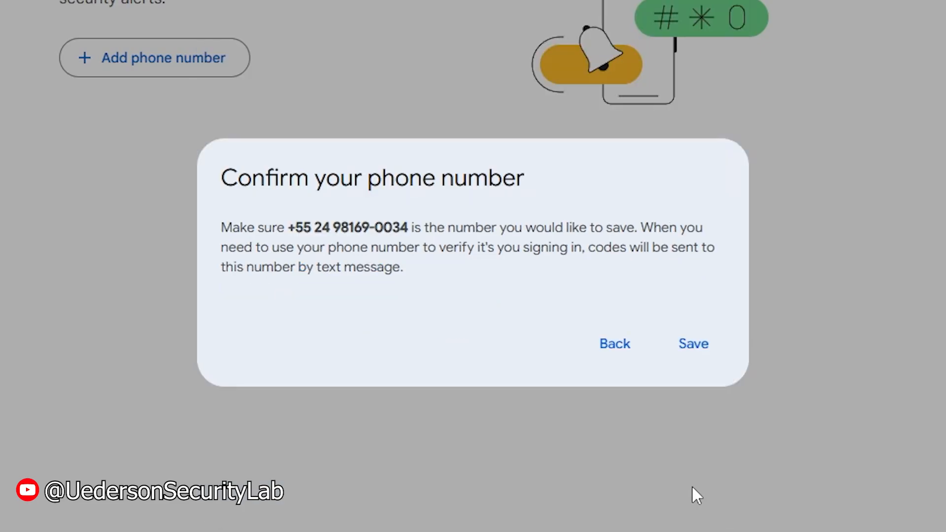
pyautogui.click(699, 365)
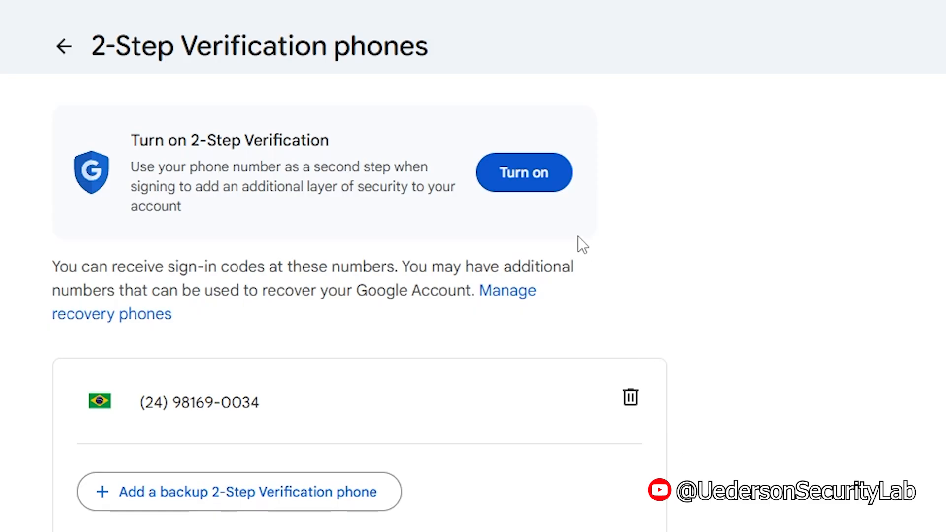
# Step: Turn on 2-Step Verification, confirm with Done, and return to Security & sign-in
pyautogui.click(531, 186)
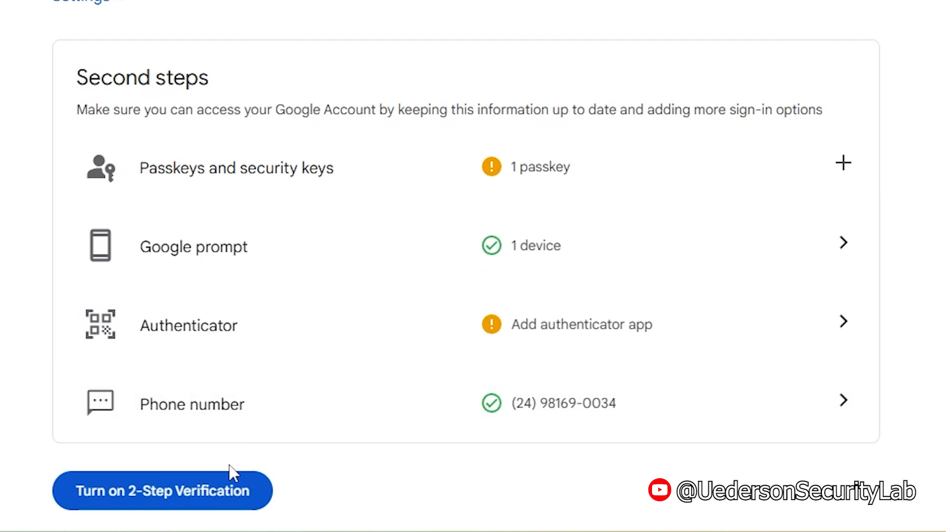
pyautogui.click(199, 493)
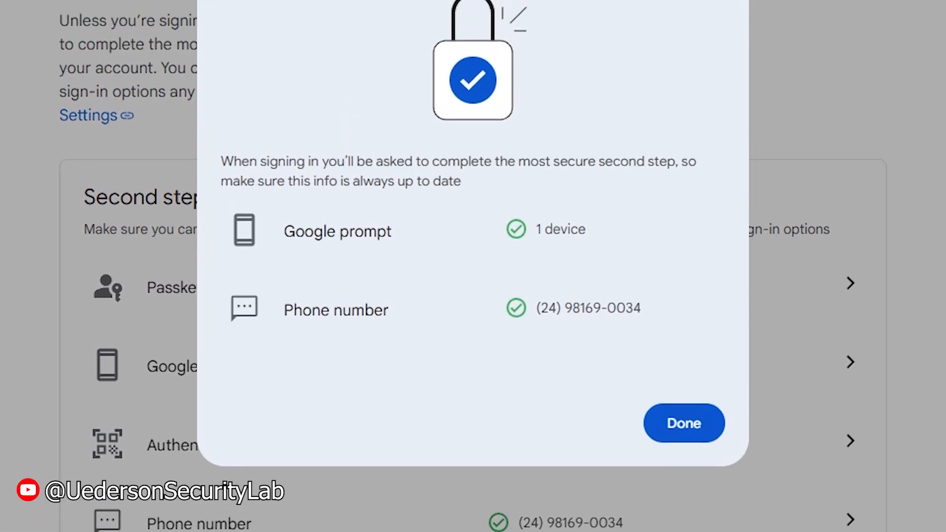
pyautogui.click(670, 436)
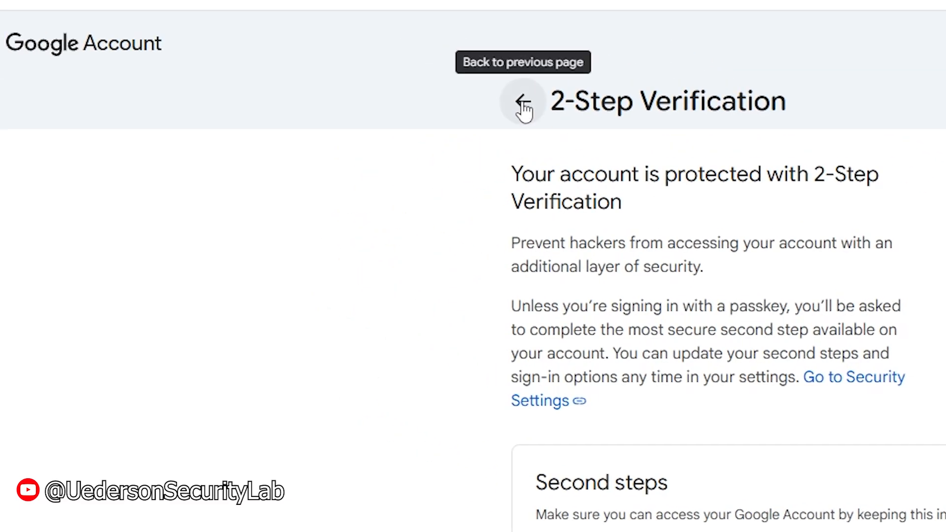
pyautogui.click(524, 103)
# Step: Find App passwords via search and create an app password named 'test'
pyautogui.click(428, 44)
pyautogui.write('app password')
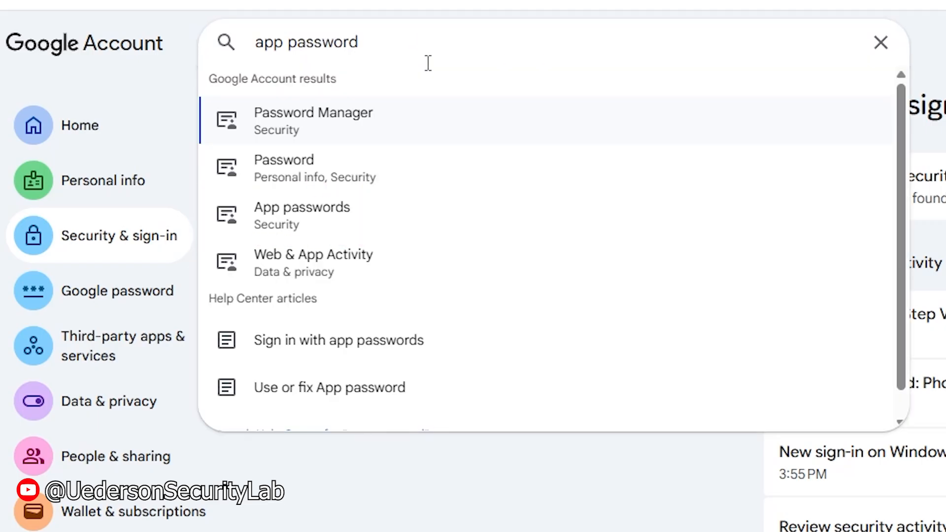
pyautogui.click(362, 213)
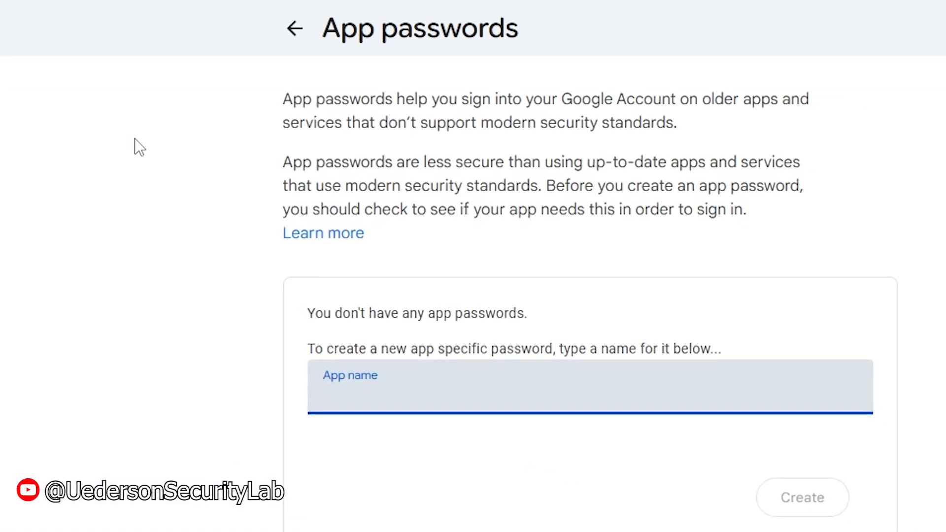
pyautogui.write('test')
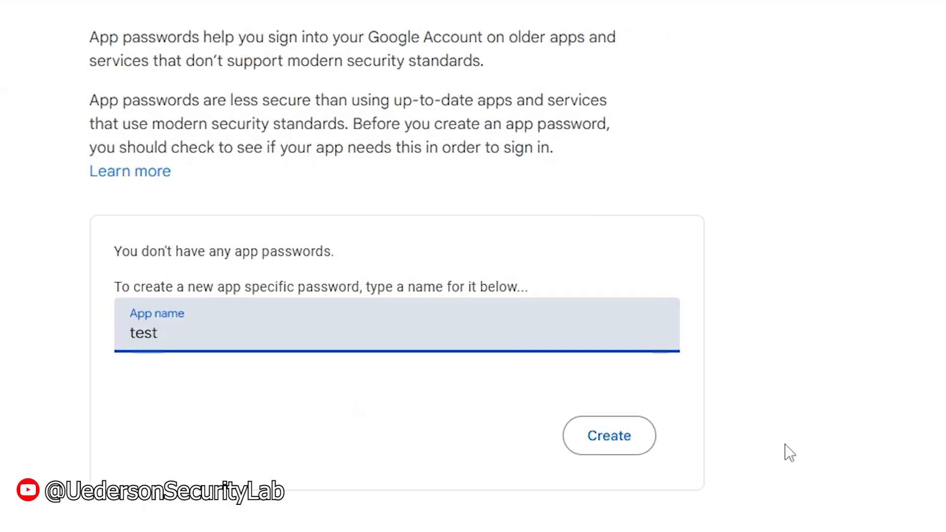
pyautogui.click(625, 446)
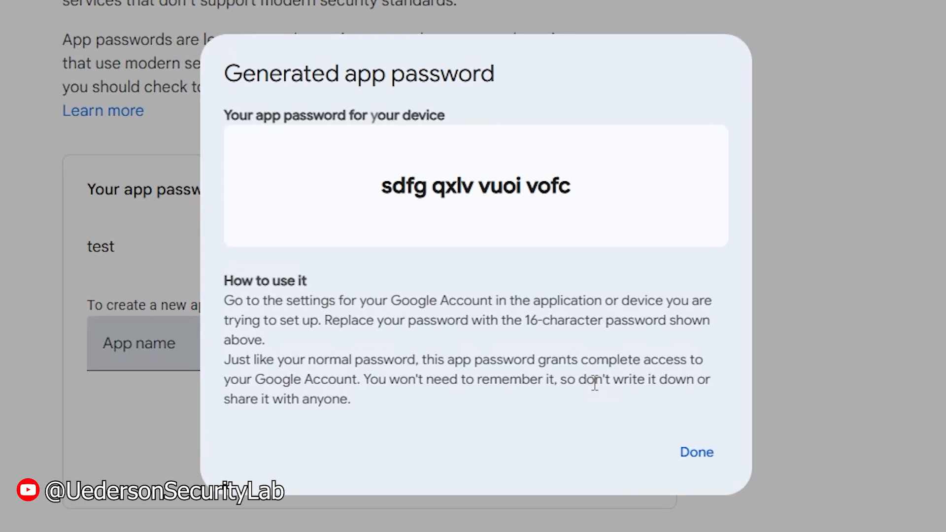
# Step: Copy the generated app password and close the password window
pyautogui.moveTo(380, 180); pyautogui.dragTo(562, 195)
pyautogui.rightClick(473, 175)
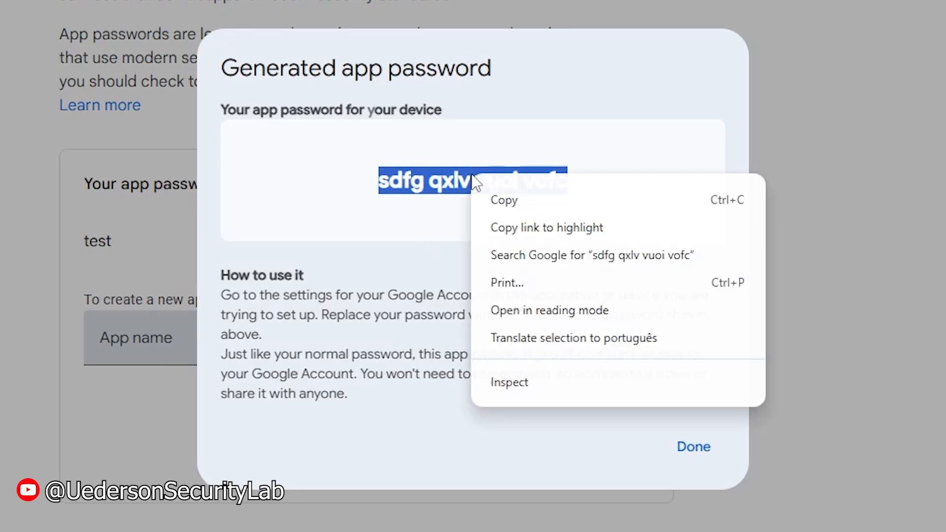
pyautogui.click(559, 200)
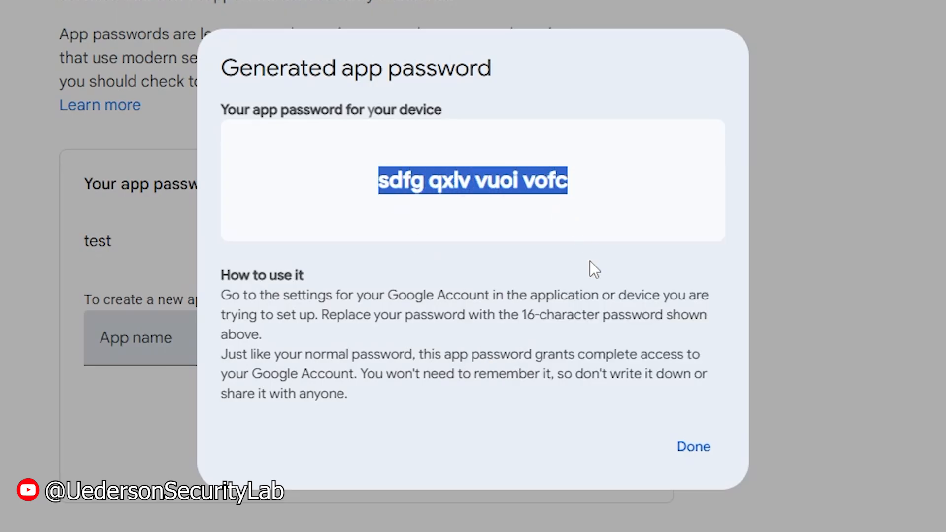
pyautogui.click(693, 446)
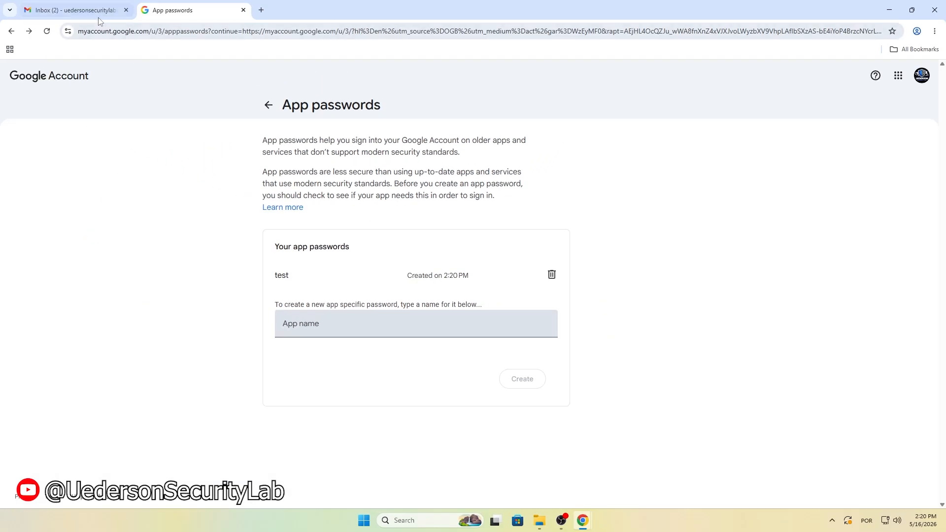
# Step: In Gmail, compose a new email with subject 'app password' and paste the password into the body
pyautogui.click(74, 10)
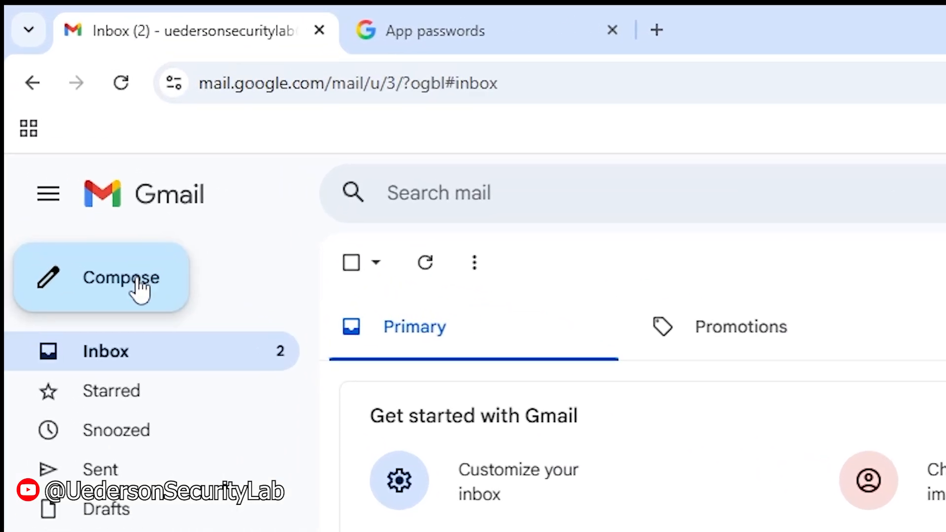
pyautogui.click(141, 289)
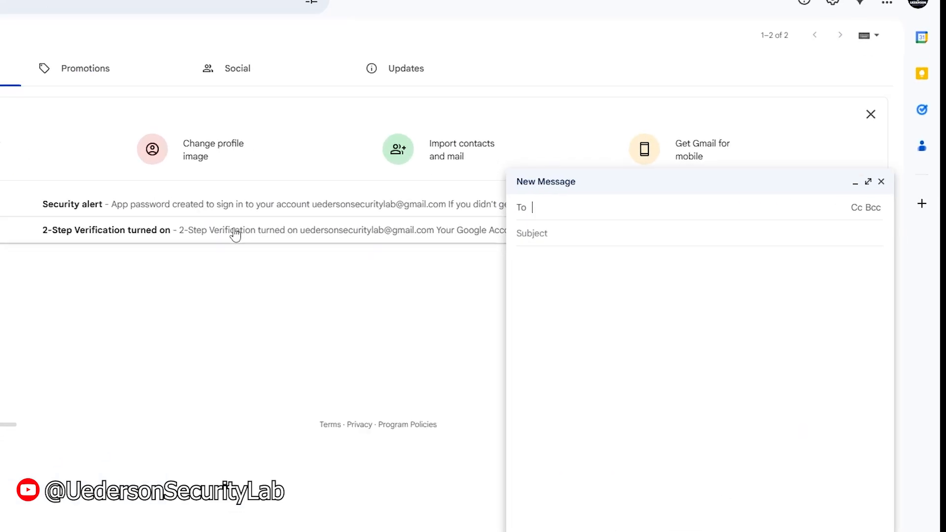
pyautogui.click(637, 256)
pyautogui.write('app password')
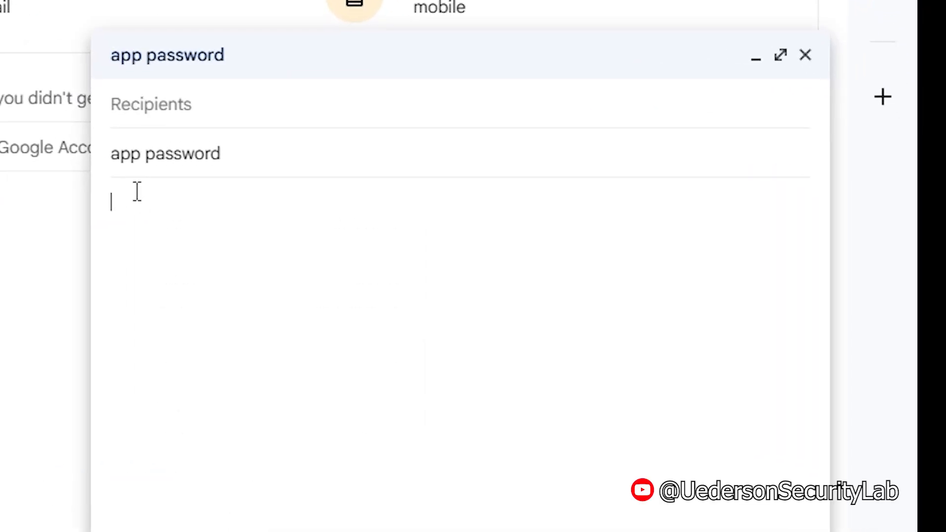
pyautogui.rightClick(134, 192)
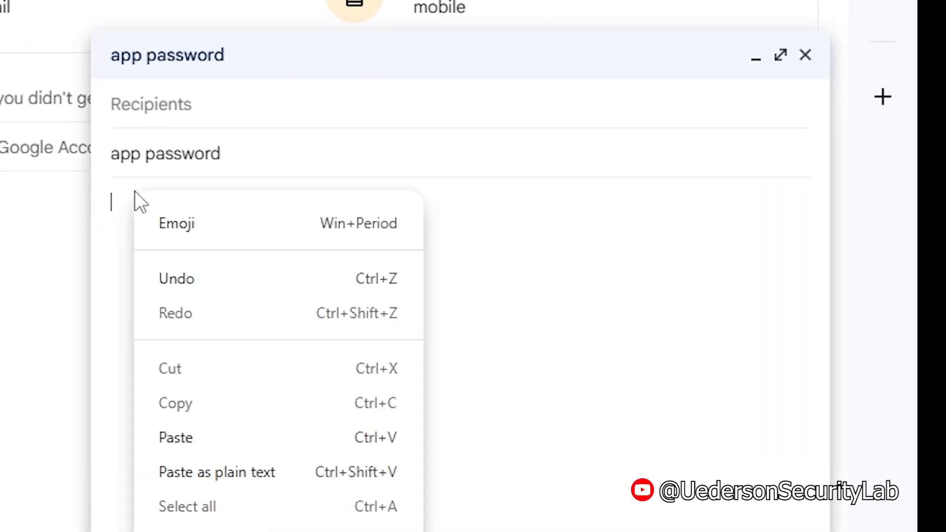
pyautogui.click(274, 436)
# Step: Remove the three spaces from the pasted password, then show the Drafts folder
pyautogui.click(178, 213)
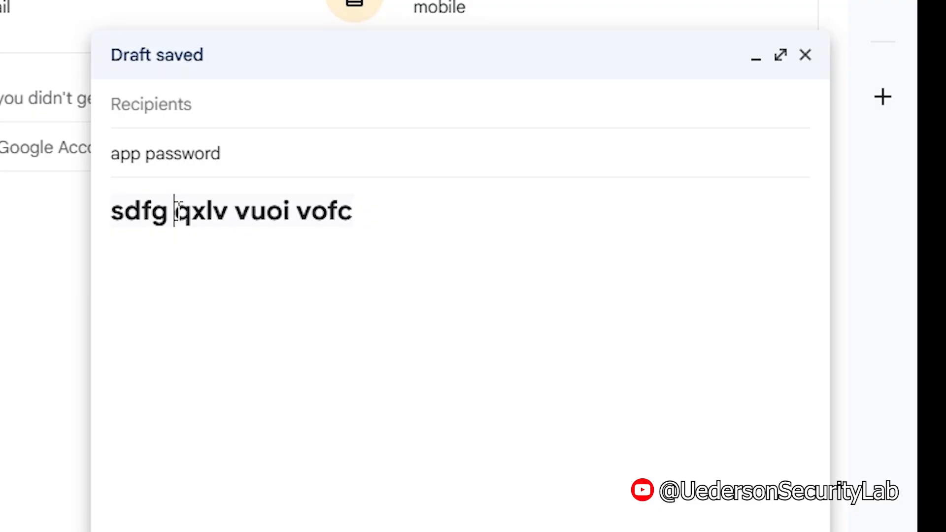
pyautogui.press('BackSpace')
pyautogui.click(228, 213)
pyautogui.press('BackSpace')
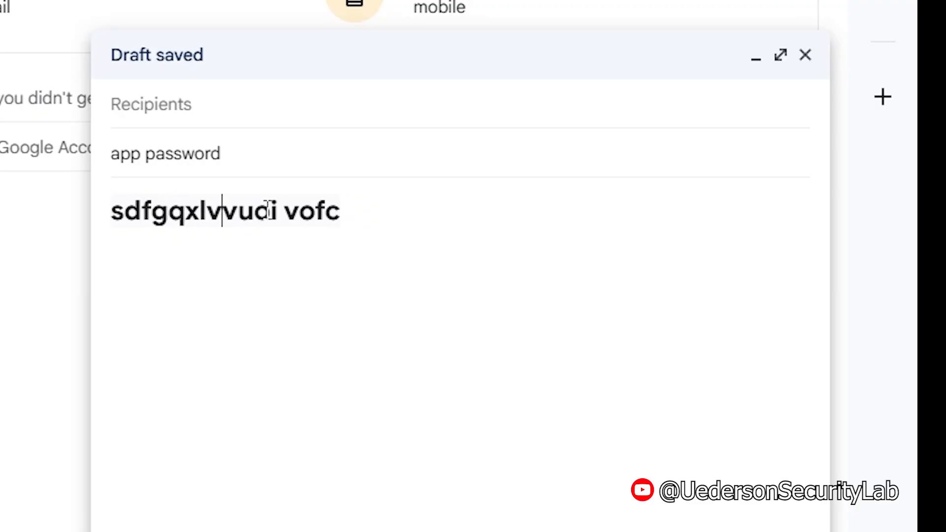
pyautogui.press('BackSpace')
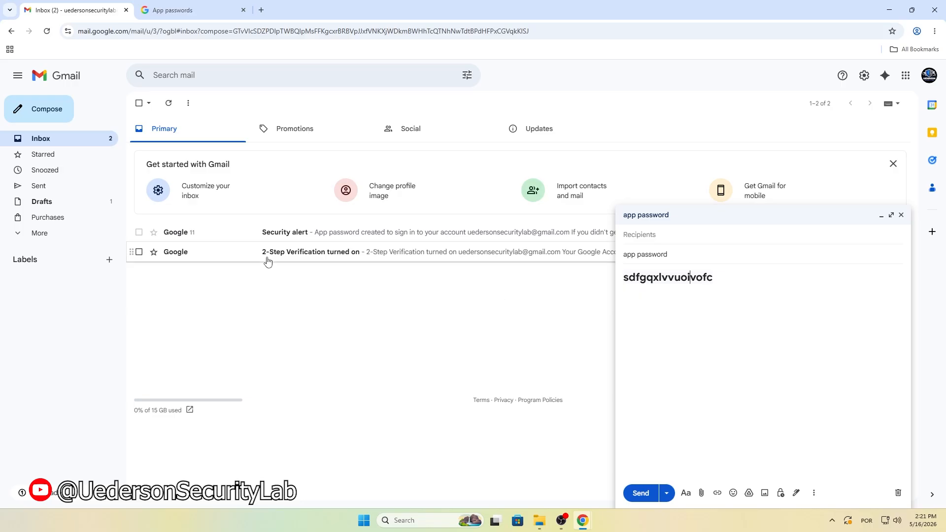
pyautogui.click(58, 203)
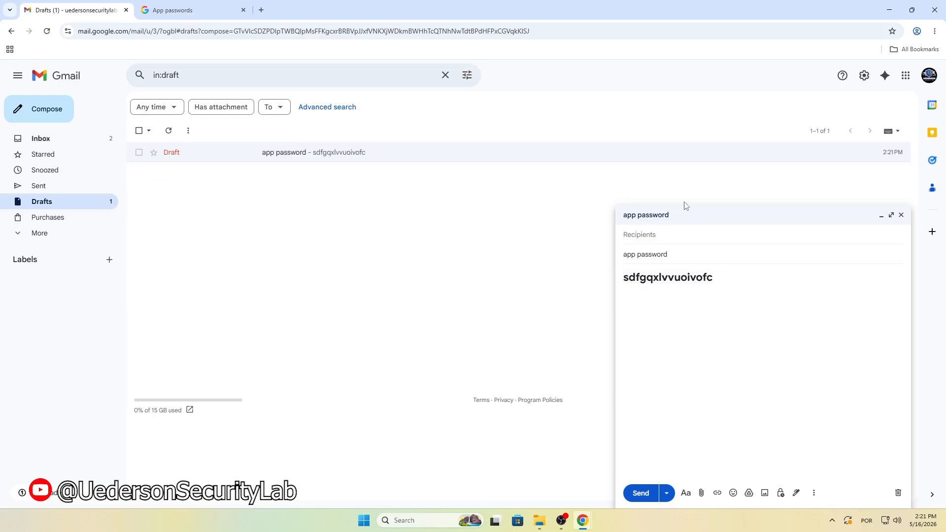
# Step: Open Gmail's full settings on the Filters and Blocked Addresses page
pyautogui.click(864, 75)
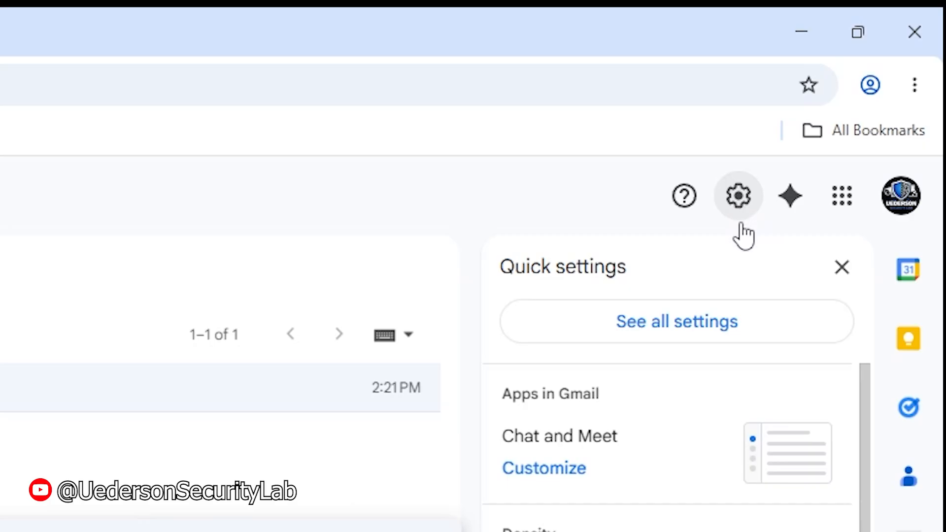
pyautogui.click(737, 330)
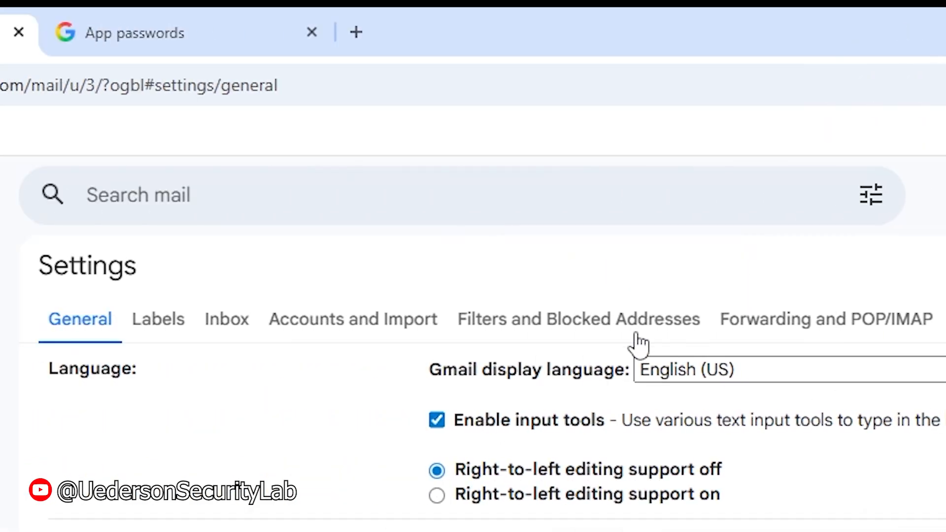
pyautogui.click(610, 323)
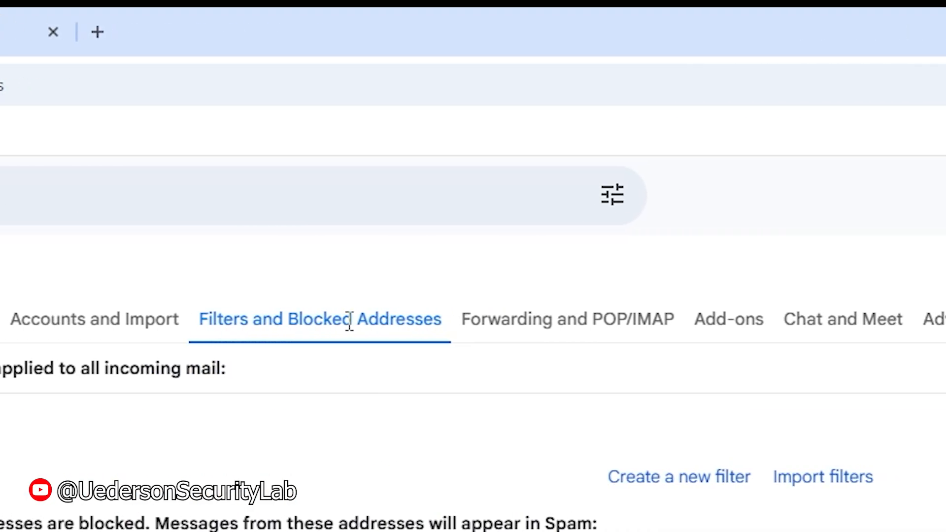
# Step: Create a filter that deletes mail from the suggested sender address
pyautogui.click(702, 485)
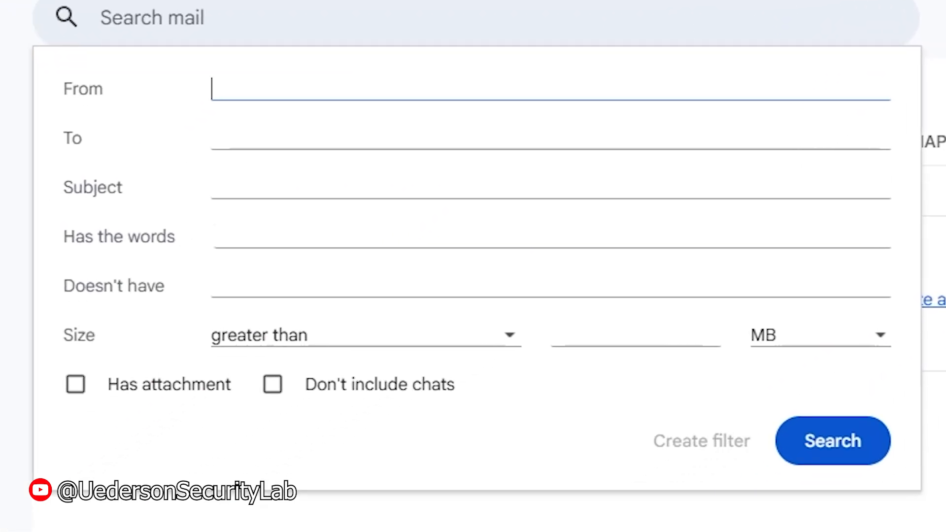
pyautogui.write('ueder')
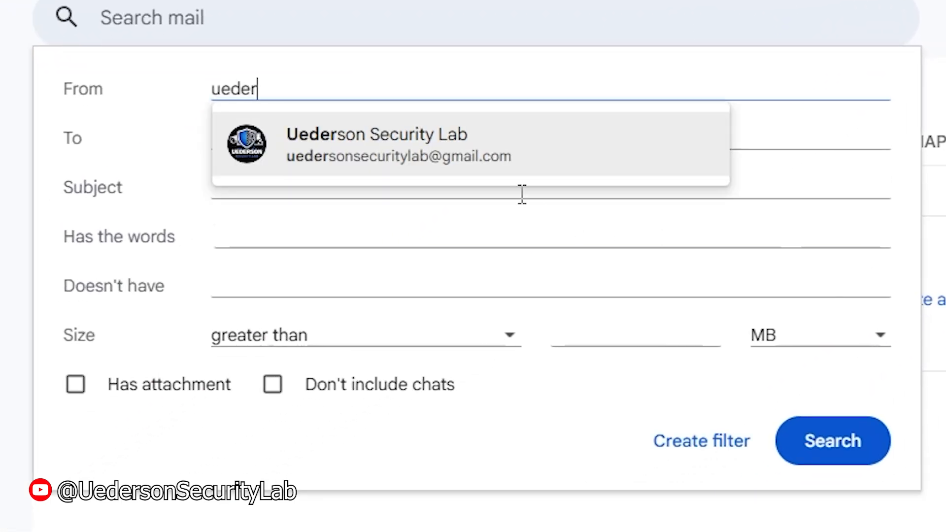
pyautogui.click(386, 150)
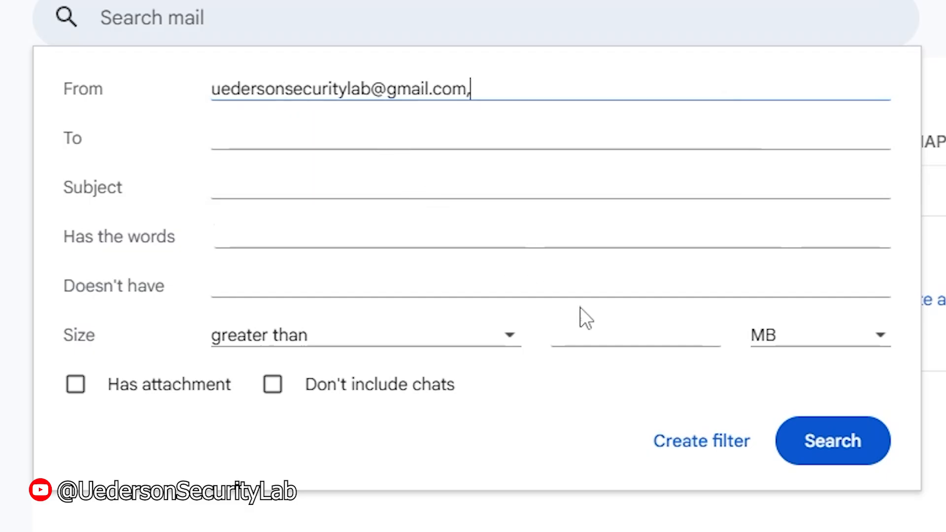
pyautogui.click(714, 448)
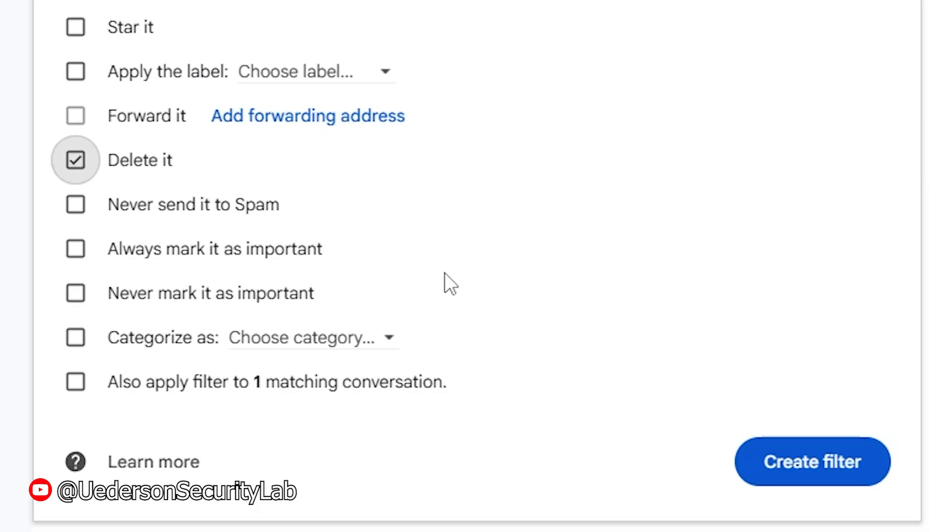
pyautogui.click(810, 479)
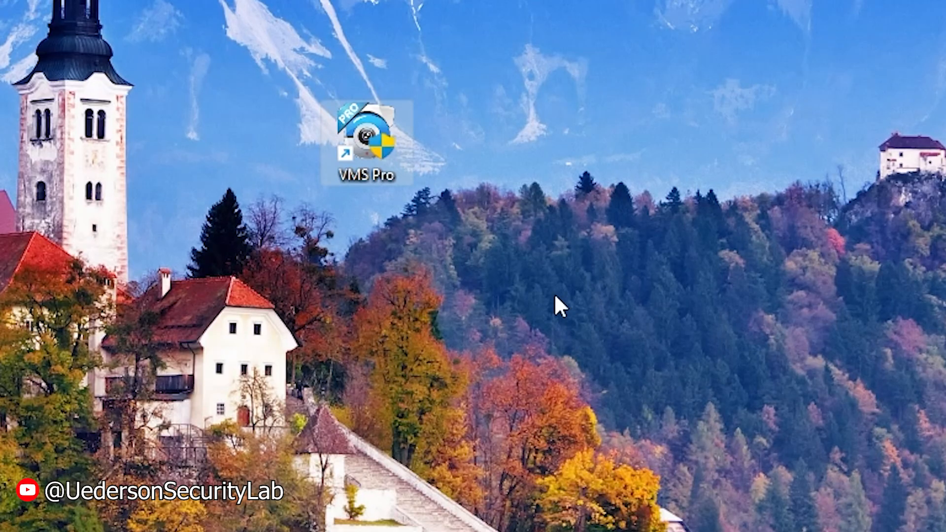
# Step: Launch VMS Pro, sign in with the cloud account's email and password, and maximize the window
pyautogui.doubleClick(377, 143)
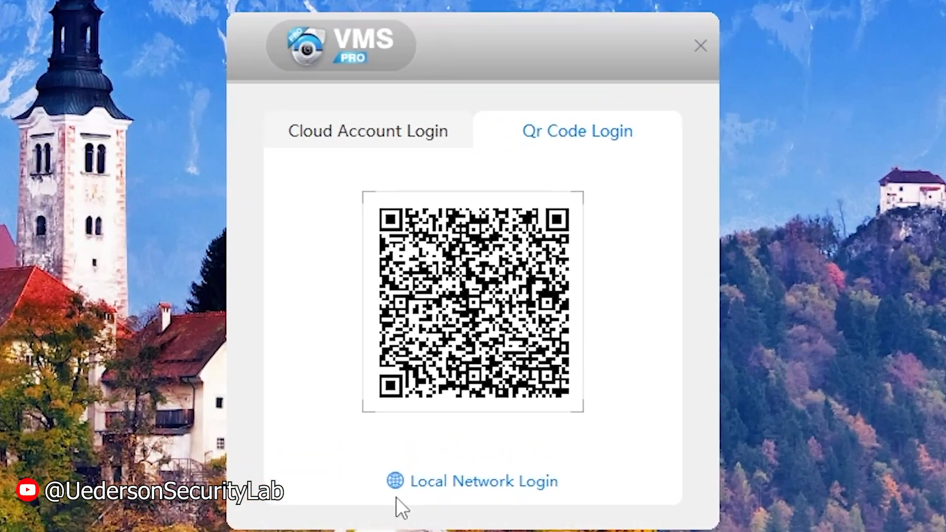
pyautogui.click(367, 131)
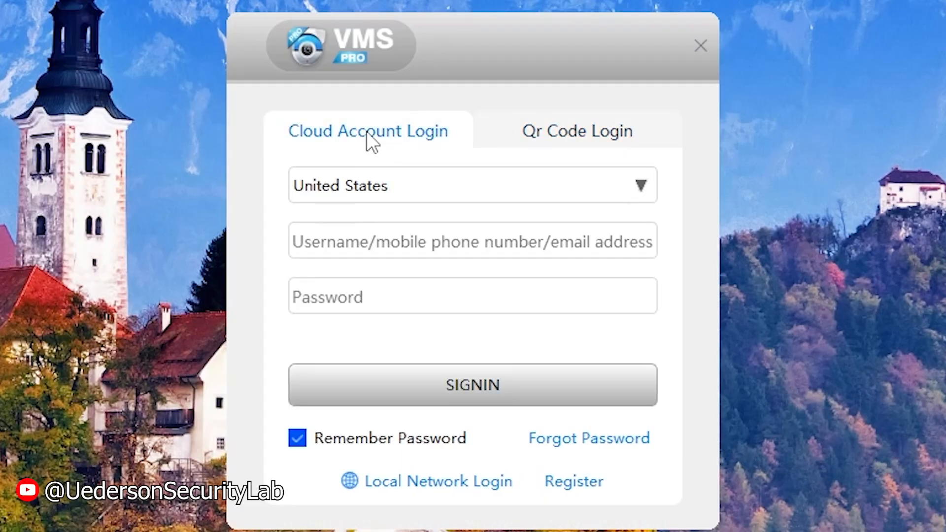
pyautogui.click(327, 243)
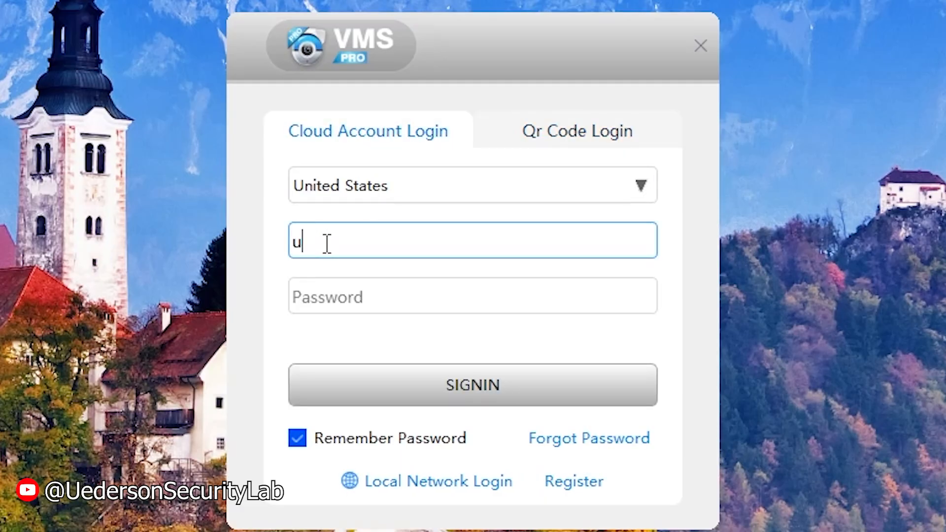
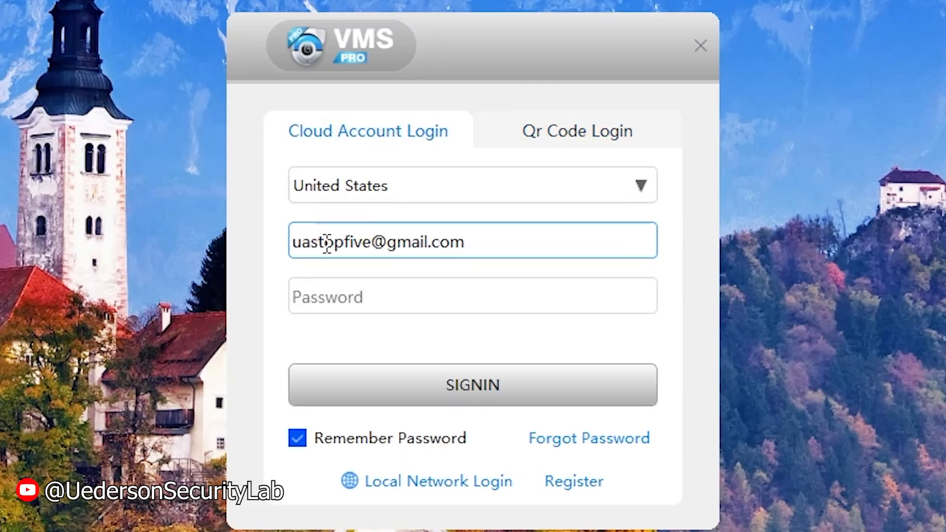
pyautogui.click(314, 288)
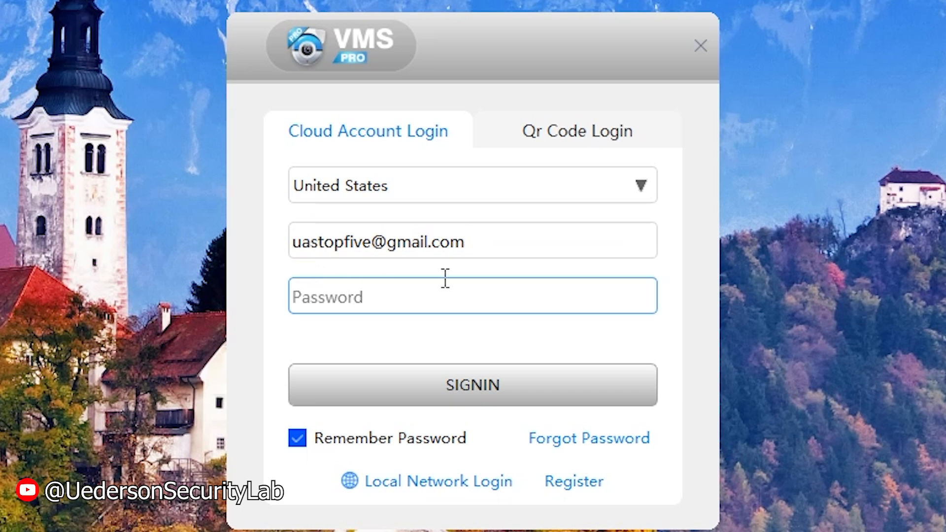
pyautogui.write('********')
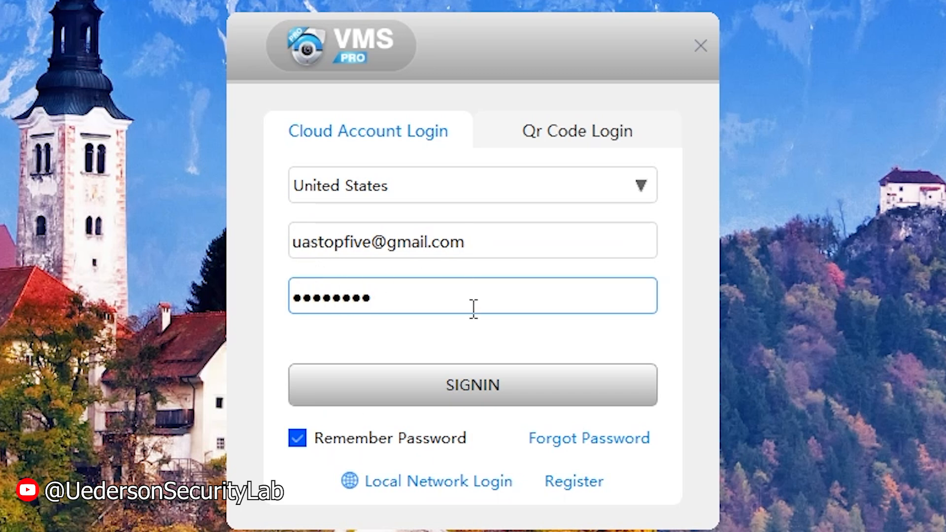
pyautogui.click(458, 394)
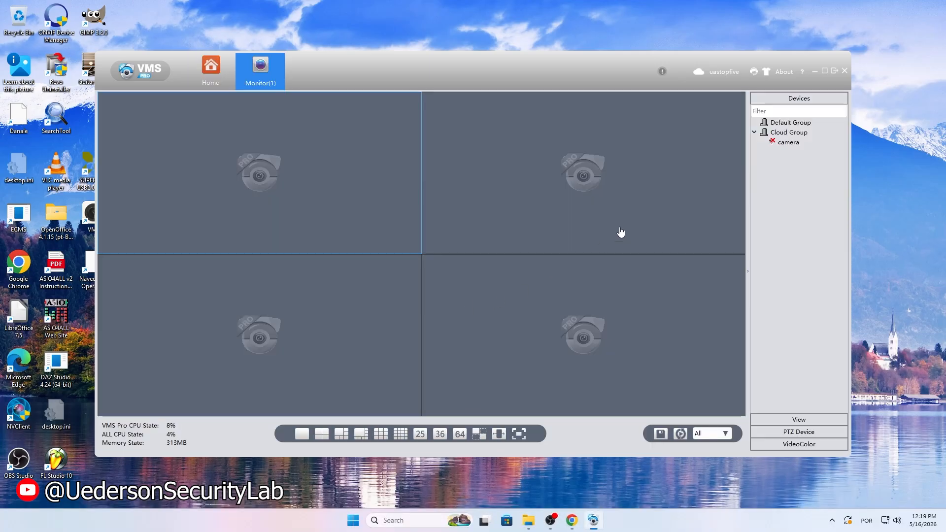
pyautogui.click(828, 71)
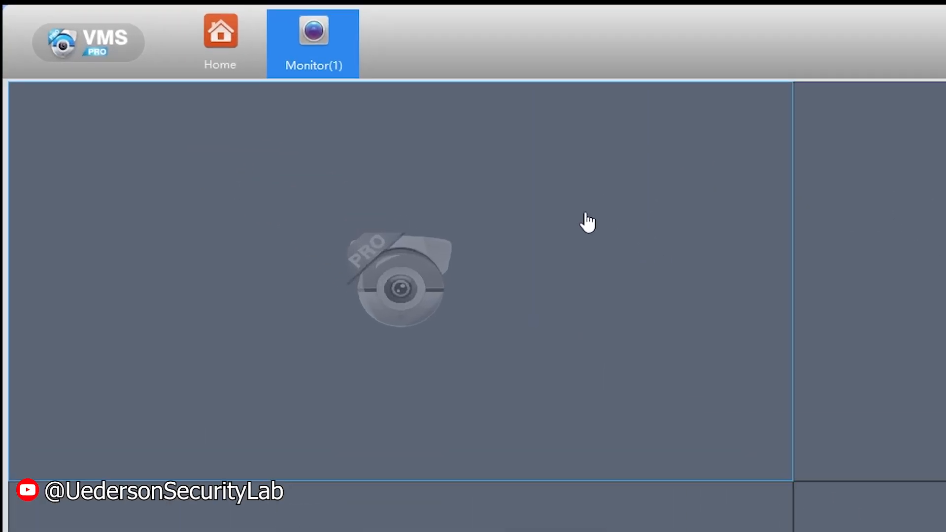
# Step: From the Monitor view, open Config for the Cloud Group camera and its Intelligent Alert settings
pyautogui.click(466, 29)
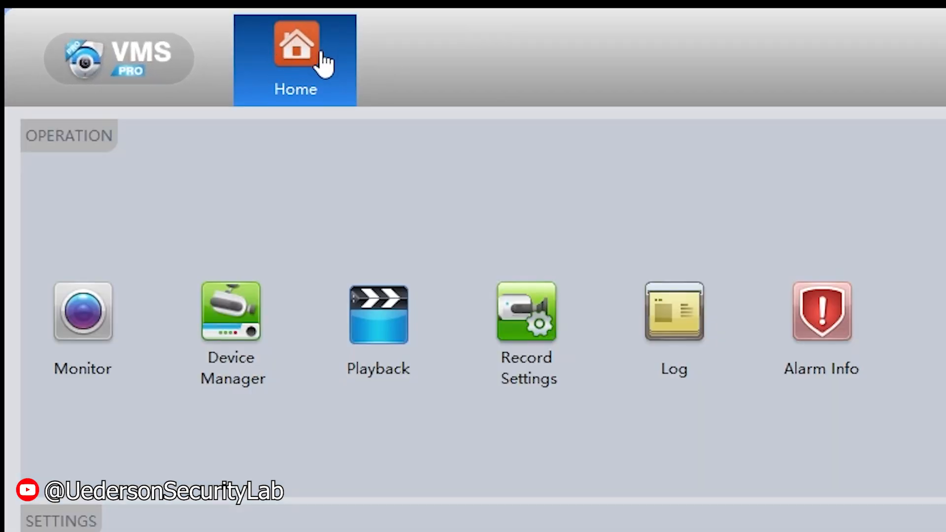
pyautogui.click(100, 311)
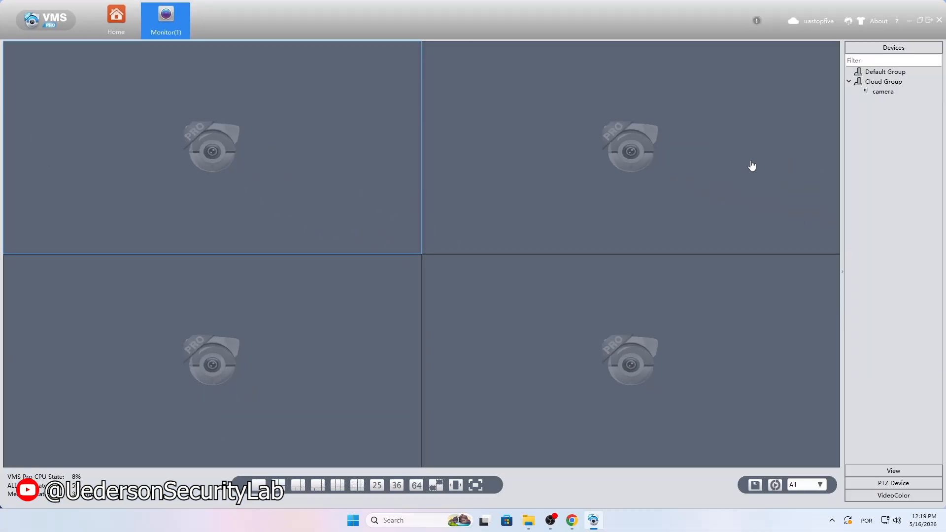
pyautogui.click(881, 92)
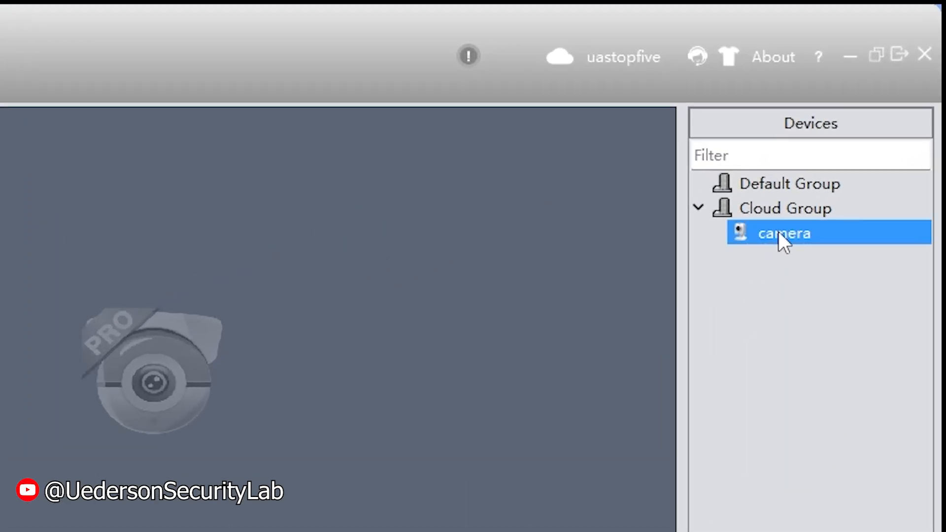
pyautogui.rightClick(780, 239)
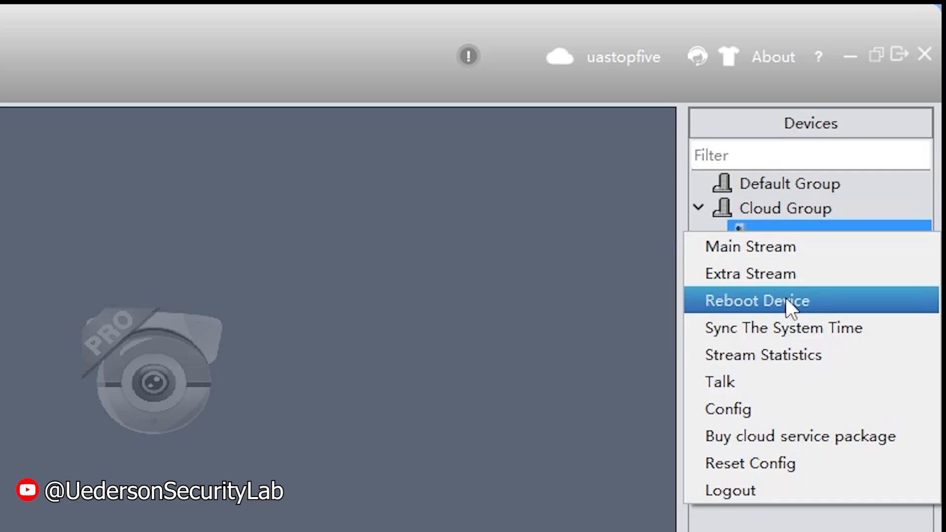
pyautogui.click(800, 405)
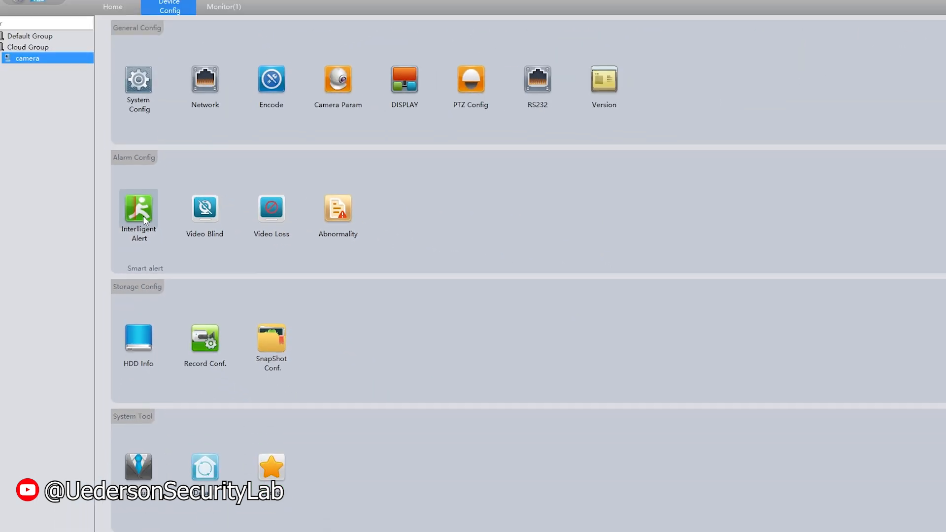
pyautogui.click(143, 216)
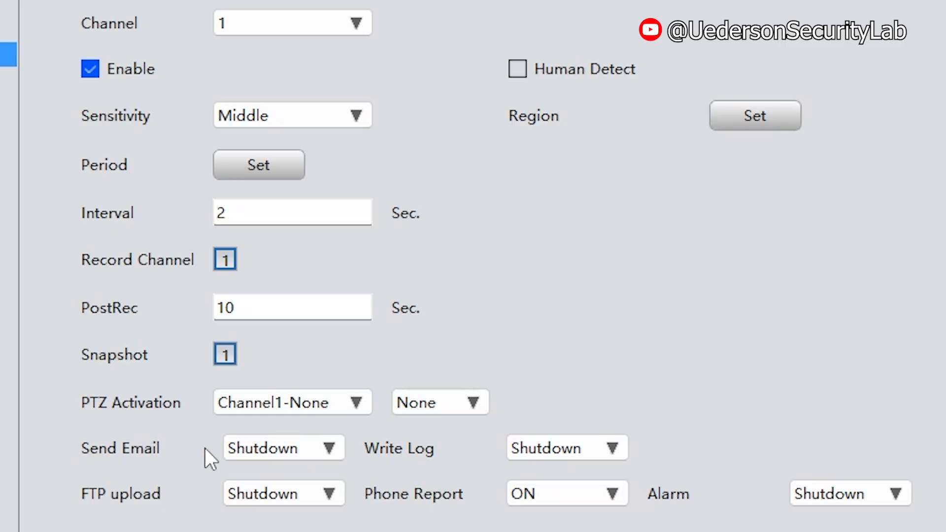
# Step: Set Send Email to ON for intelligent alerts, then apply and confirm with OK
pyautogui.click(321, 448)
pyautogui.click(295, 492)
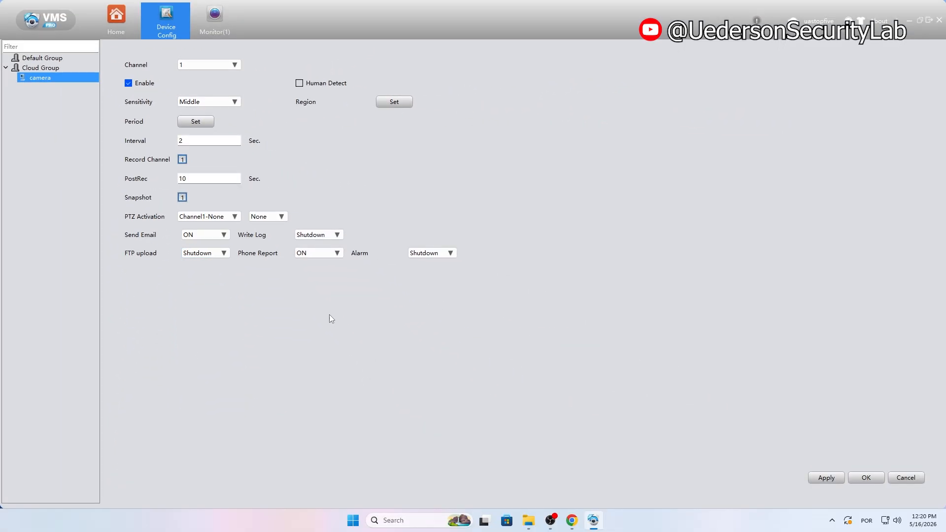
pyautogui.click(685, 410)
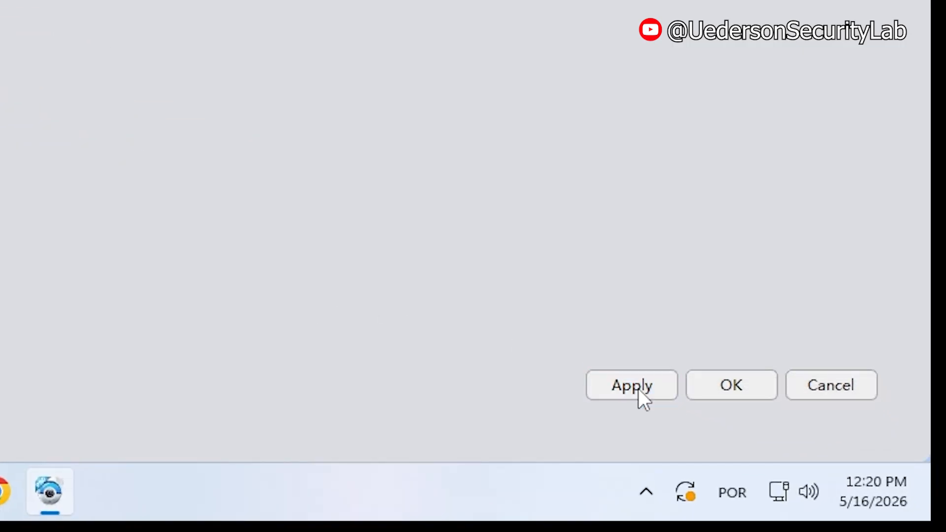
pyautogui.click(730, 387)
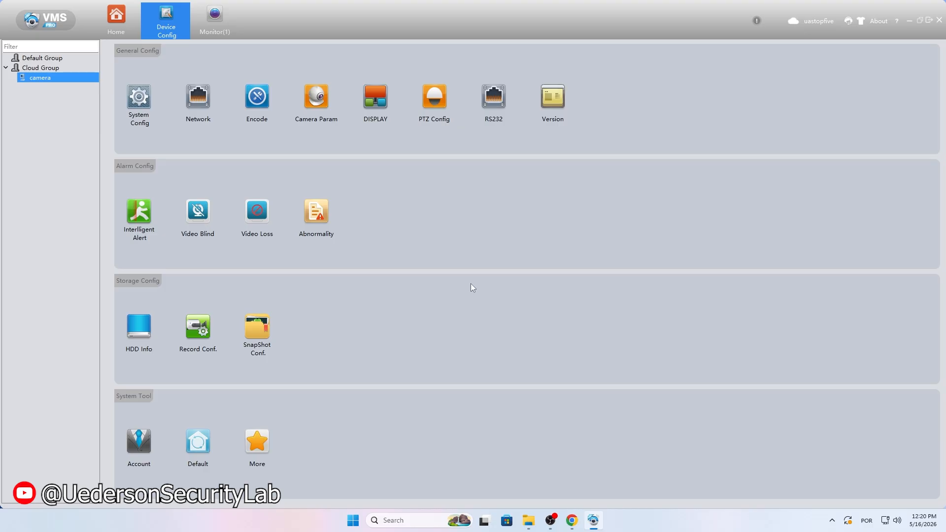
# Step: In the camera's EMAIL settings, enable email and set SMTP server to smtp.gmail.com
pyautogui.click(200, 101)
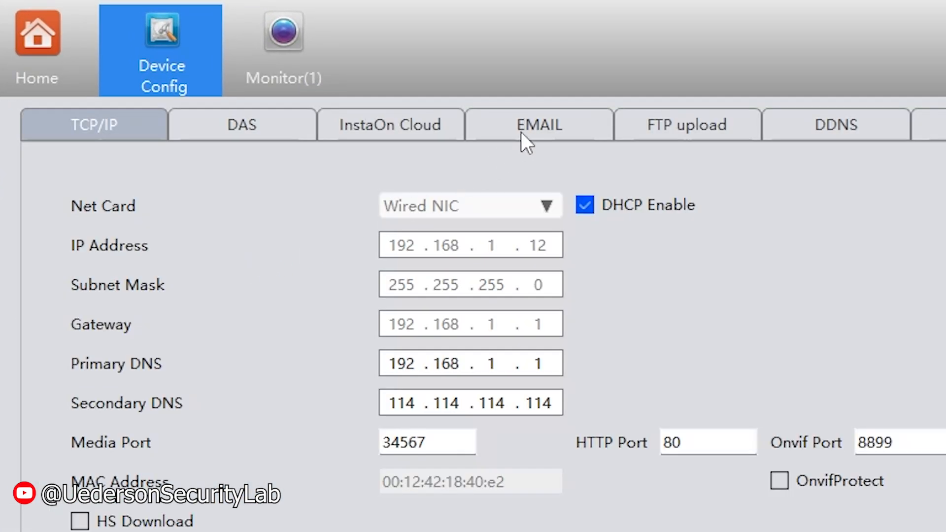
pyautogui.click(521, 131)
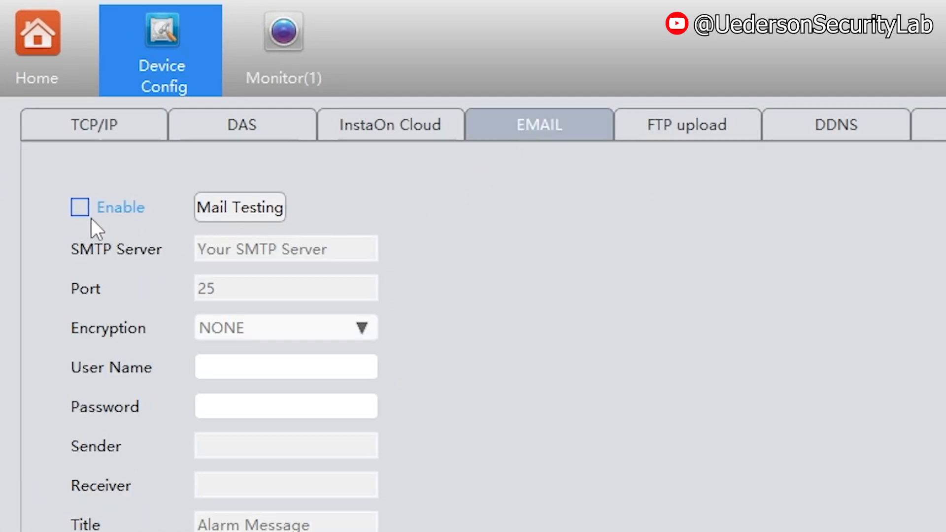
pyautogui.click(80, 210)
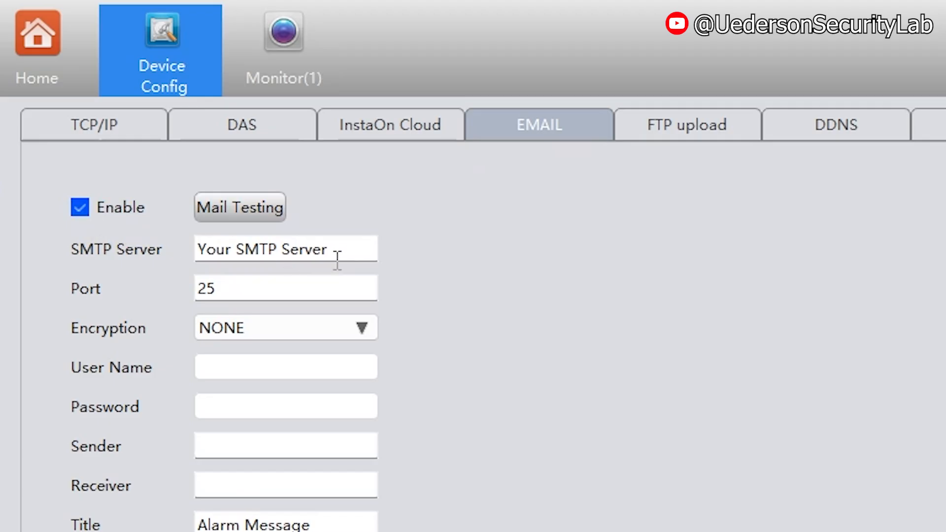
pyautogui.moveTo(329, 251); pyautogui.dragTo(183, 252)
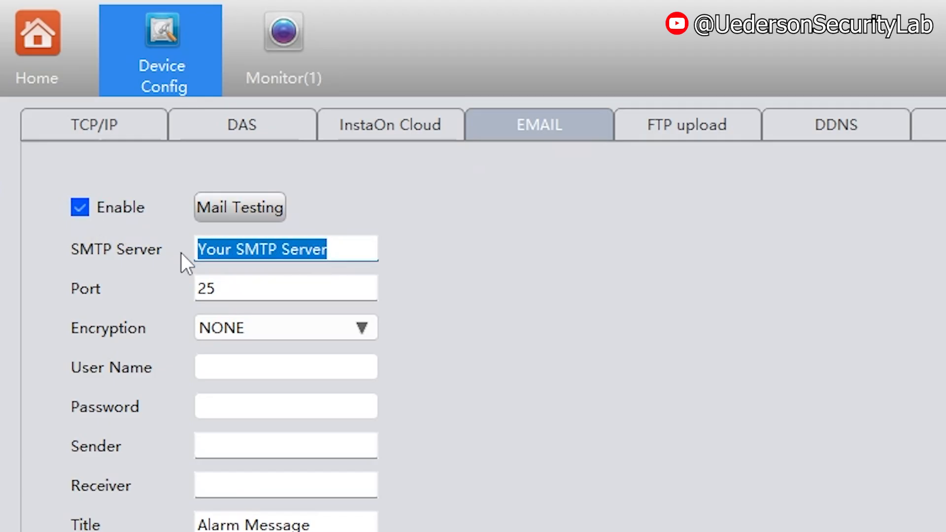
pyautogui.press('BackSpace')
pyautogui.write('smtp.gmail.com')
# Step: Set the SMTP port to 465 with SSL encryption
pyautogui.click(220, 288)
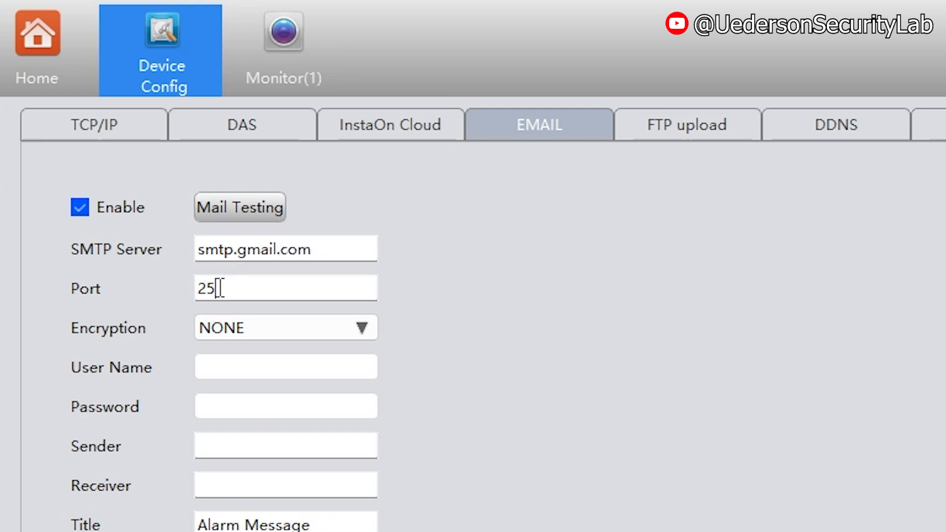
pyautogui.moveTo(220, 289); pyautogui.dragTo(179, 286)
pyautogui.write('465')
pyautogui.click(294, 329)
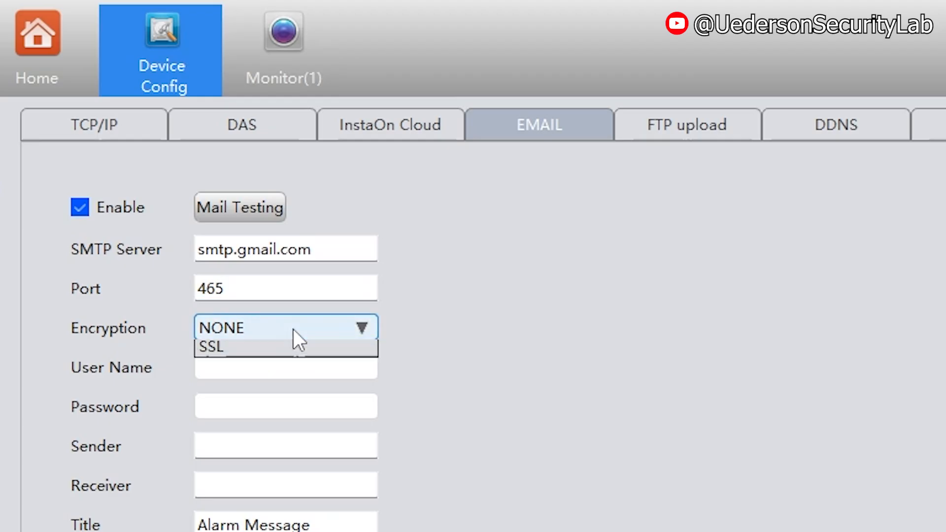
pyautogui.click(290, 371)
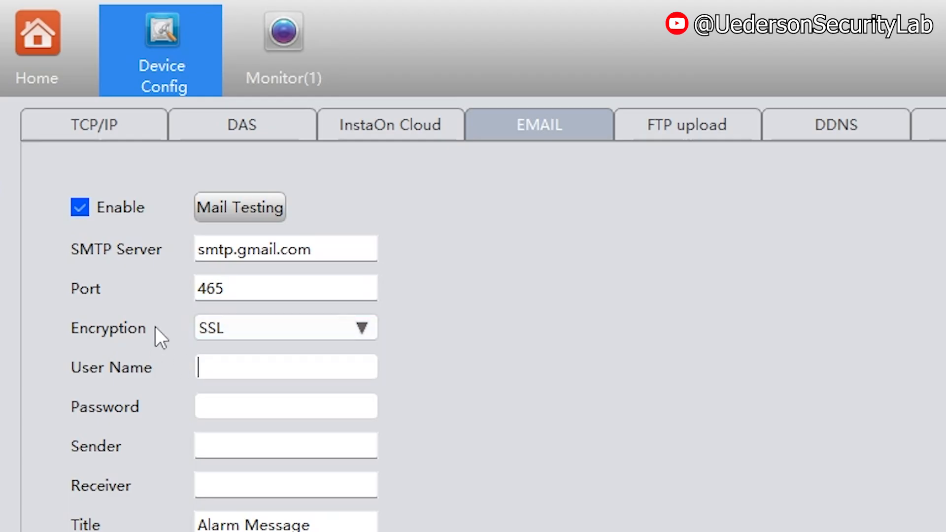
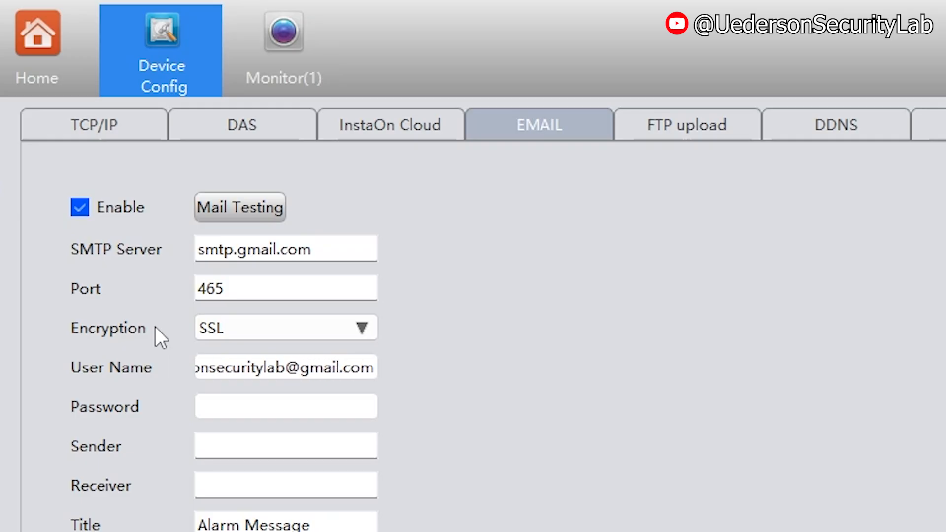
# Step: Enter the Gmail account's full address as the SMTP user name
pyautogui.click(202, 406)
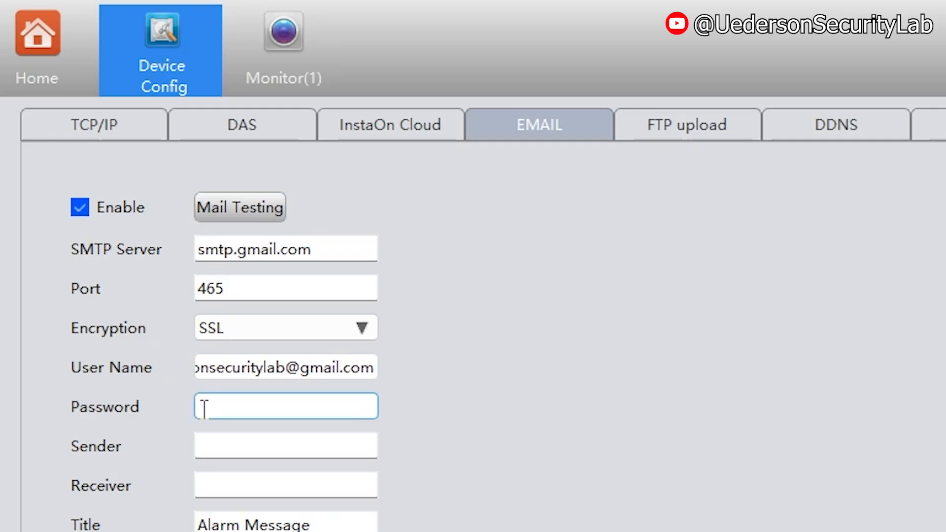
pyautogui.hotkey('alt', 'Tab')
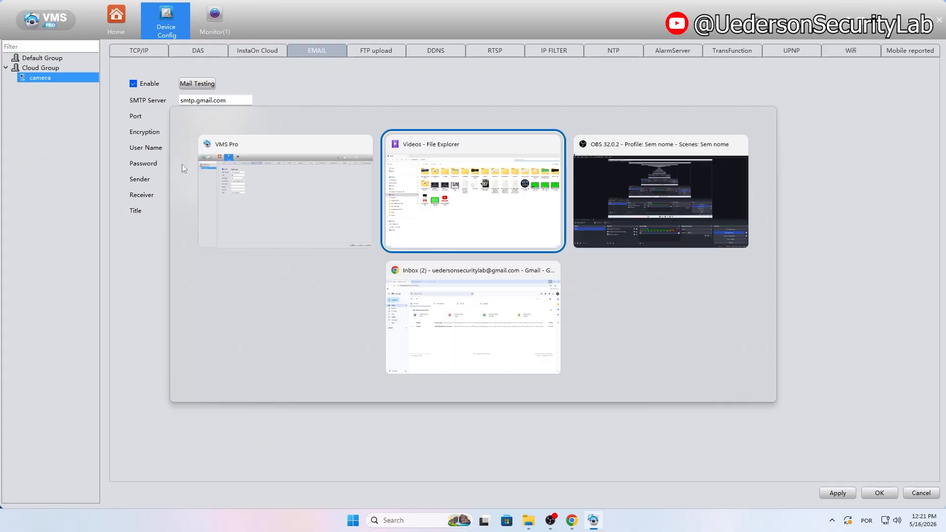
# Step: Copy the app password from the saved app passwords draft in Gmail Drafts, then return to VMS Pro
pyautogui.hotkey('alt', 'Tab')
pyautogui.hotkey('alt', 'Tab')
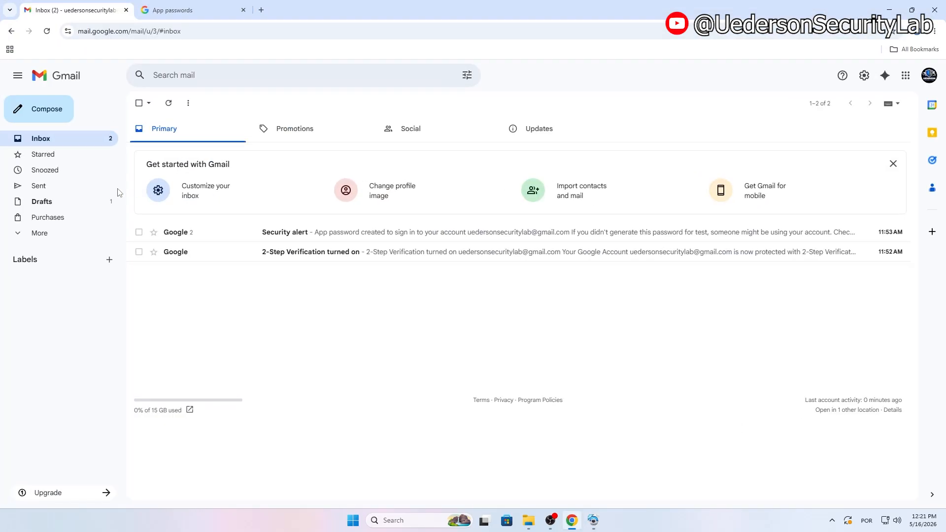
pyautogui.click(67, 202)
pyautogui.click(196, 156)
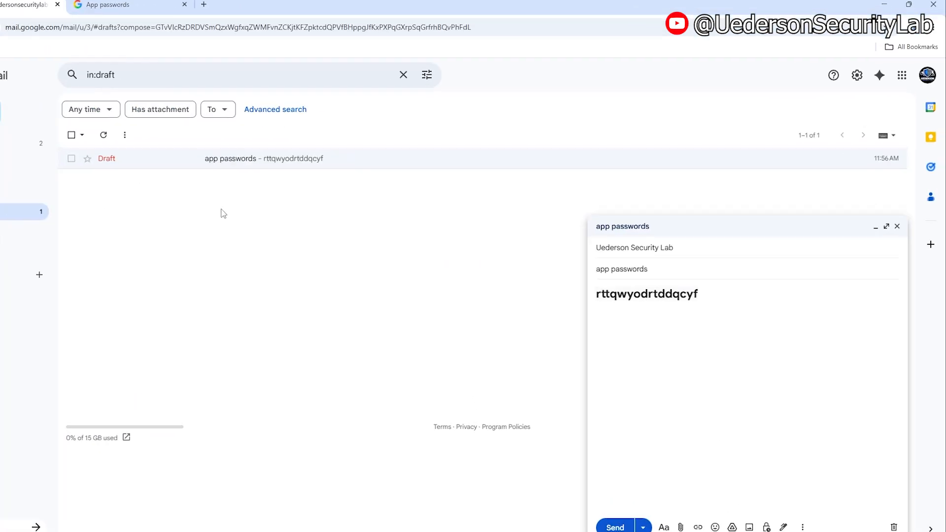
pyautogui.moveTo(700, 296); pyautogui.dragTo(663, 300)
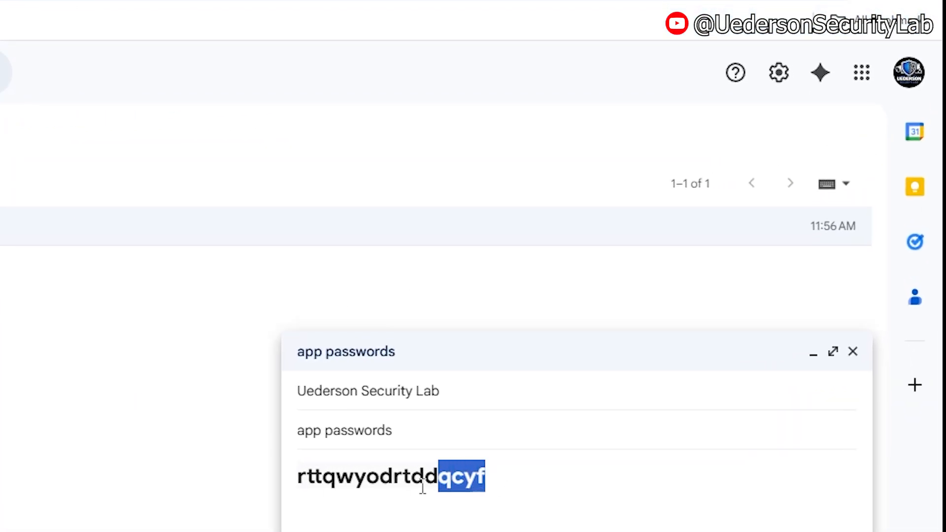
pyautogui.moveTo(423, 488); pyautogui.dragTo(293, 483)
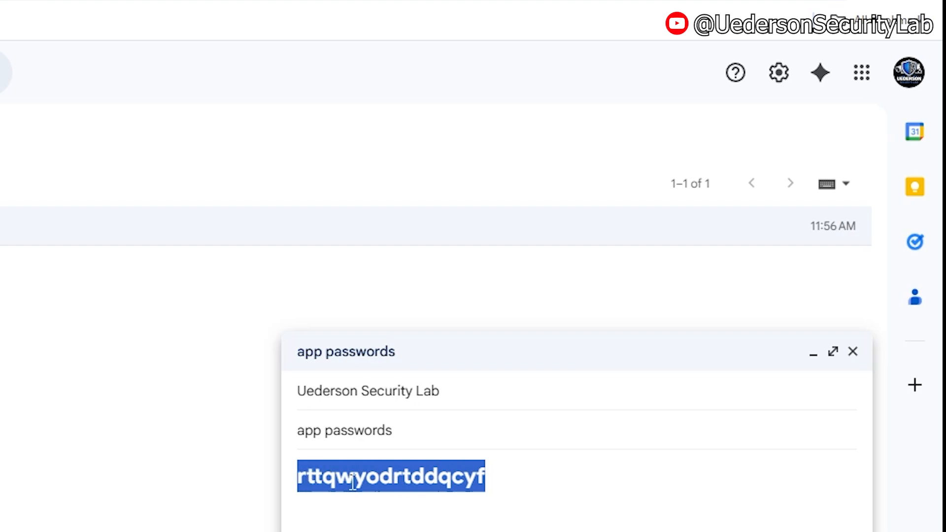
pyautogui.rightClick(351, 478)
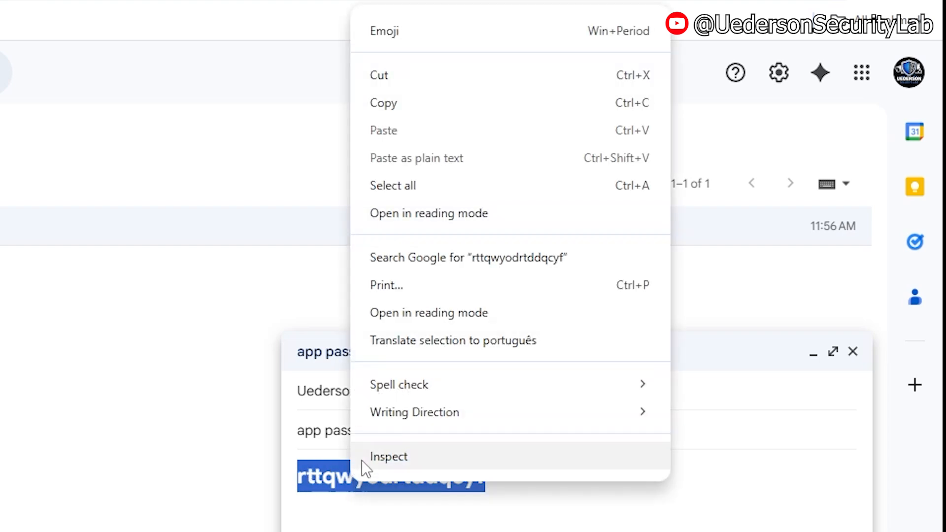
pyautogui.click(480, 104)
pyautogui.hotkey('alt', 'Tab')
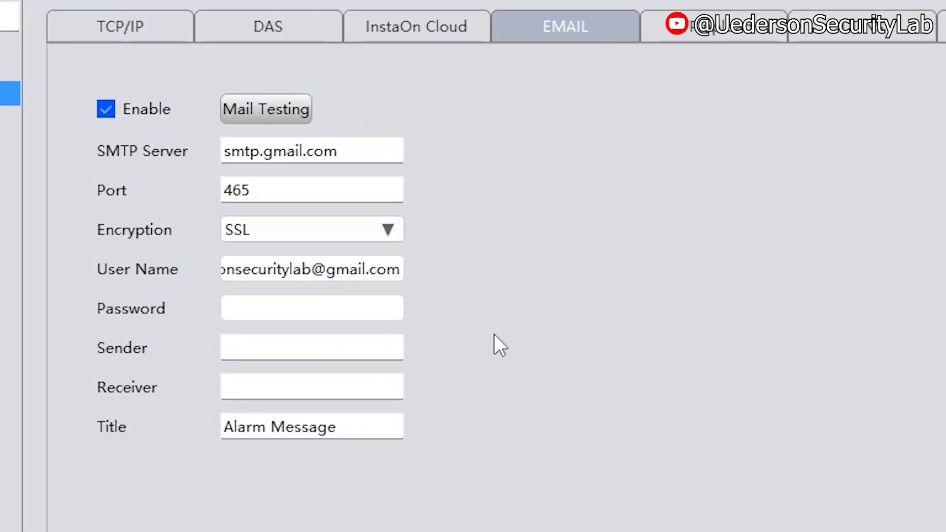
# Step: Paste the app password into Password and copy the User Name Gmail address into Sender and Receiver
pyautogui.click(258, 309)
pyautogui.hotkey('ctrl', 'v')
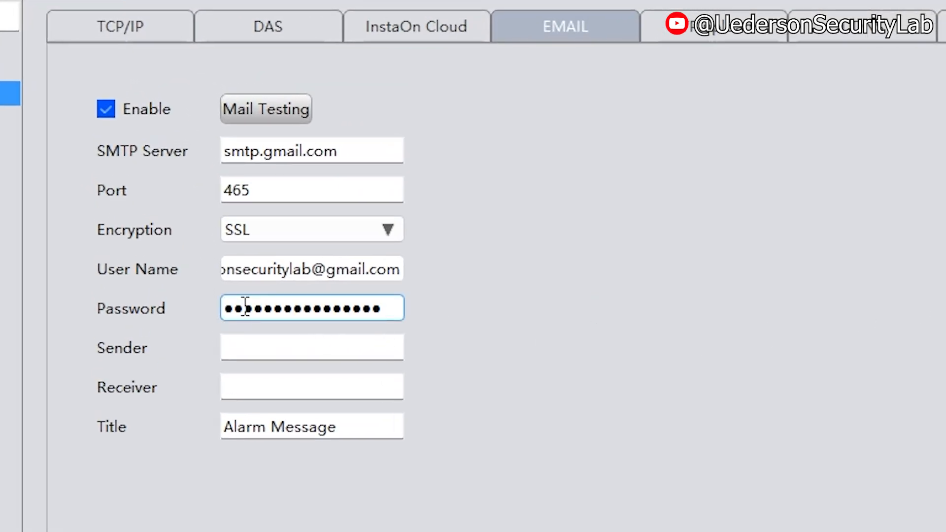
pyautogui.click(266, 270)
pyautogui.hotkey('ctrl', 'a')
pyautogui.hotkey('ctrl', 'c')
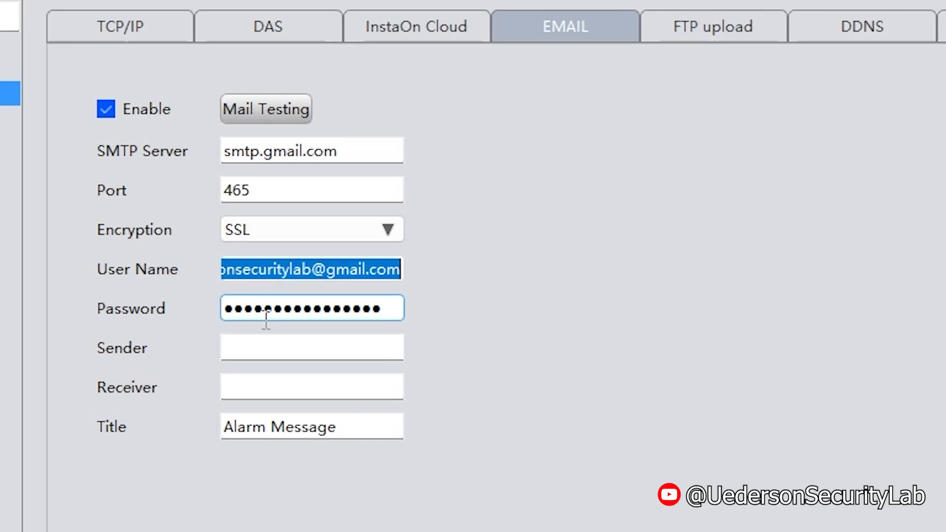
pyautogui.click(262, 345)
pyautogui.hotkey('ctrl', 'v')
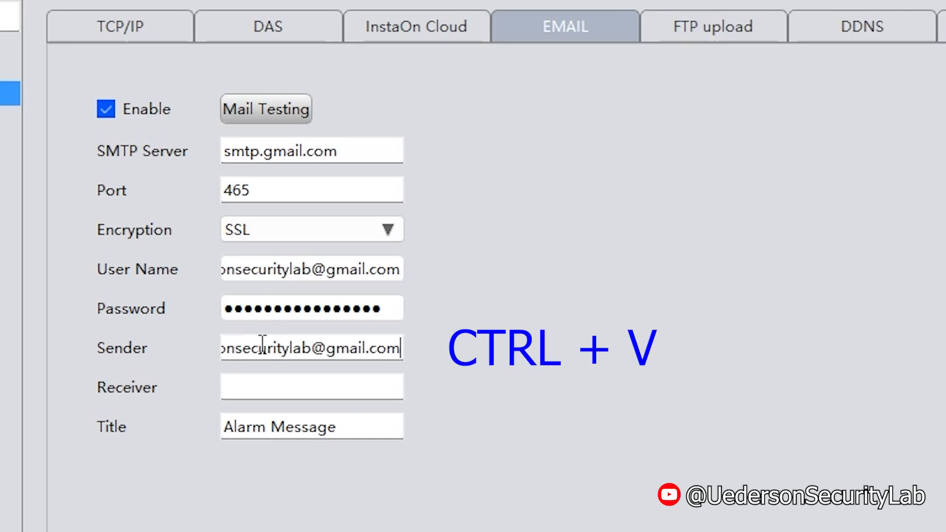
pyautogui.click(255, 384)
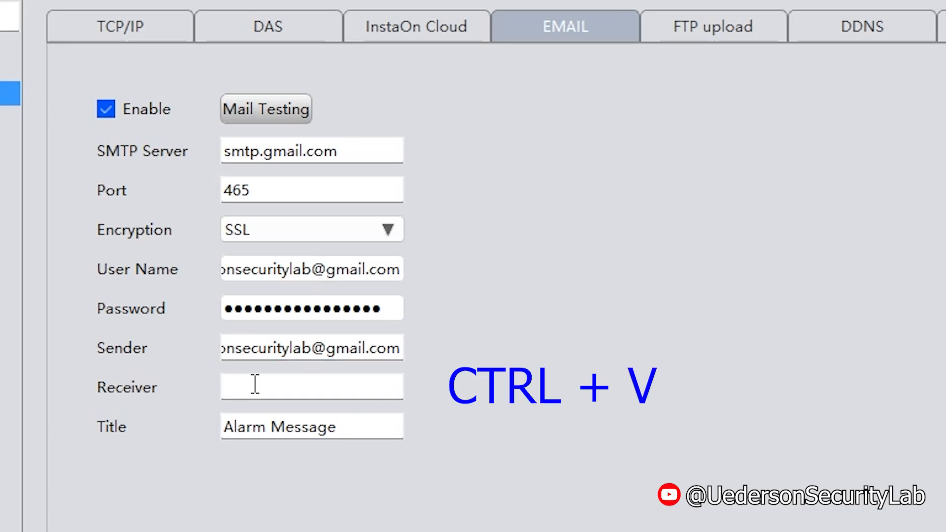
pyautogui.hotkey('ctrl', 'v')
# Step: Retitle the alert 'Camera test', run Mail Testing, then apply and save the email settings
pyautogui.moveTo(340, 426); pyautogui.dragTo(187, 428)
pyautogui.write('Camera ')
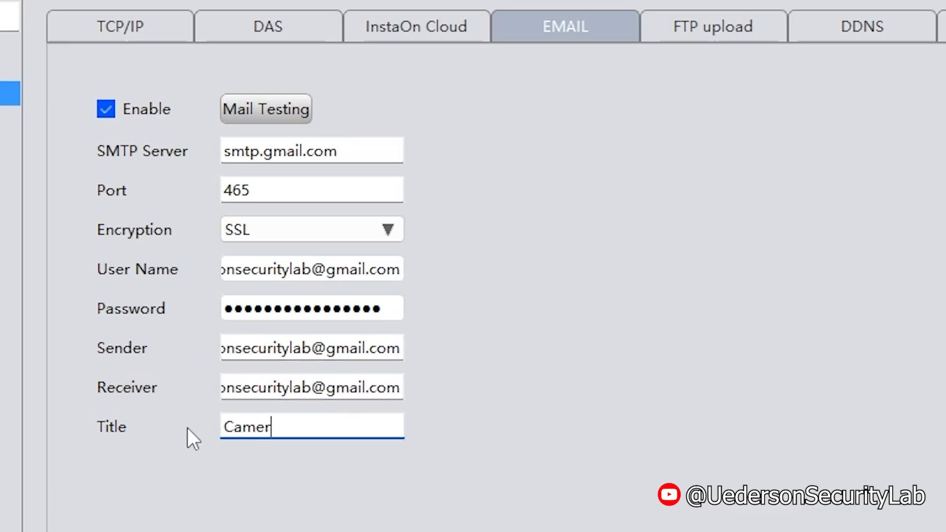
pyautogui.write('test')
pyautogui.click(258, 114)
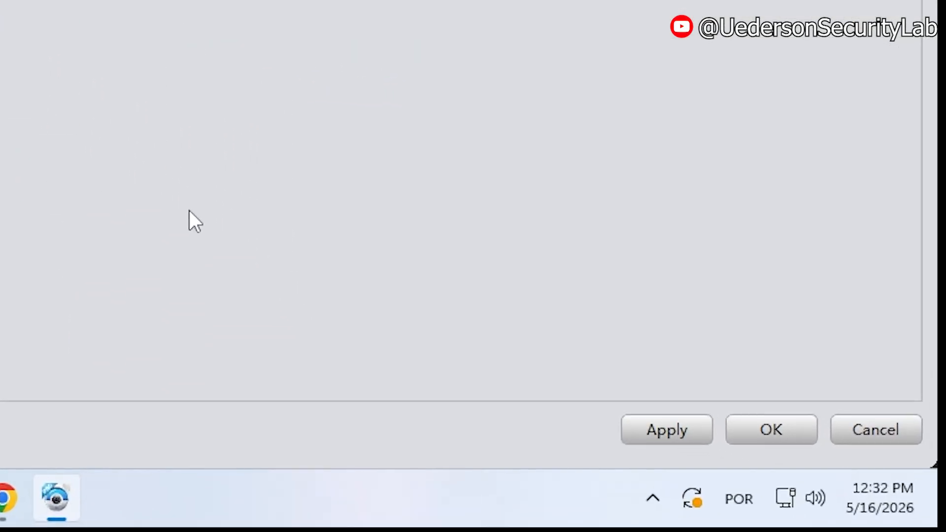
pyautogui.click(677, 432)
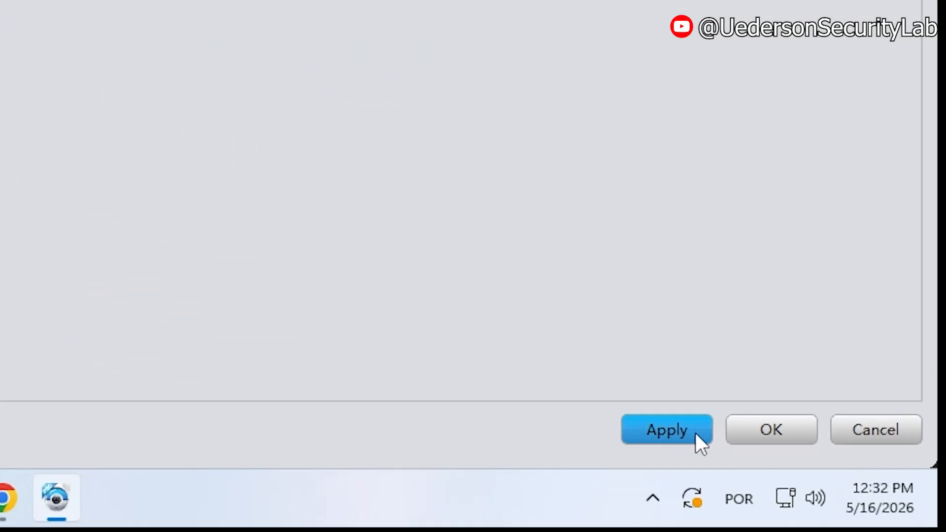
pyautogui.click(755, 430)
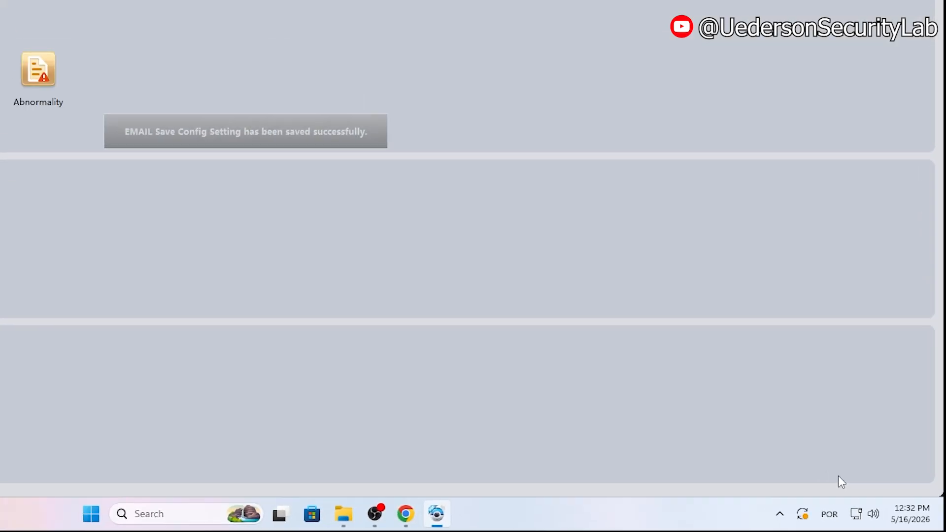
# Step: Open the Camera test confirmation email in Gmail, then go to the Trash folder
pyautogui.hotkey('alt', 'Tab')
pyautogui.hotkey('alt', 'Tab')
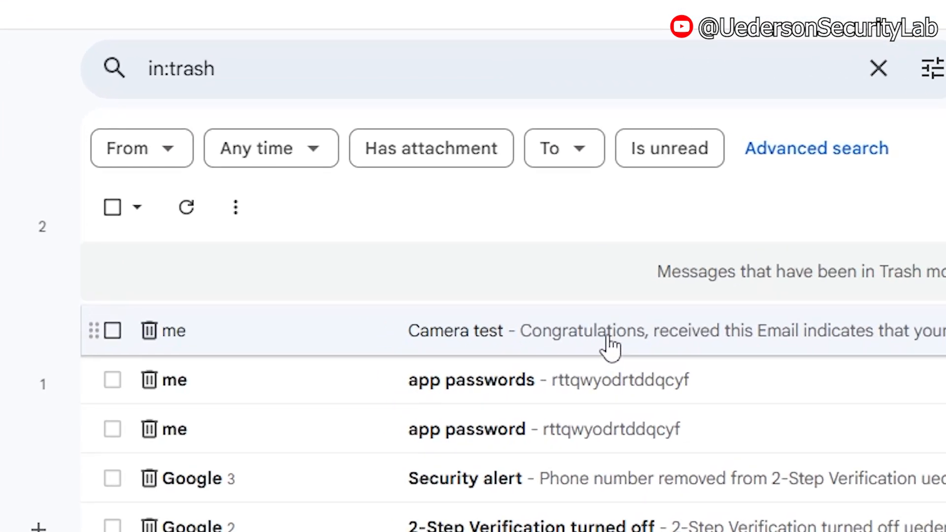
pyautogui.click(449, 240)
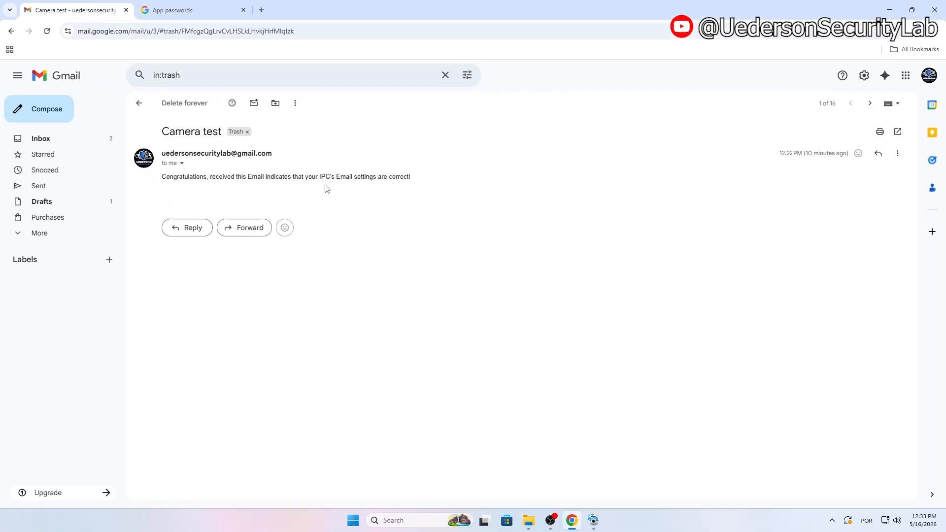
pyautogui.click(49, 233)
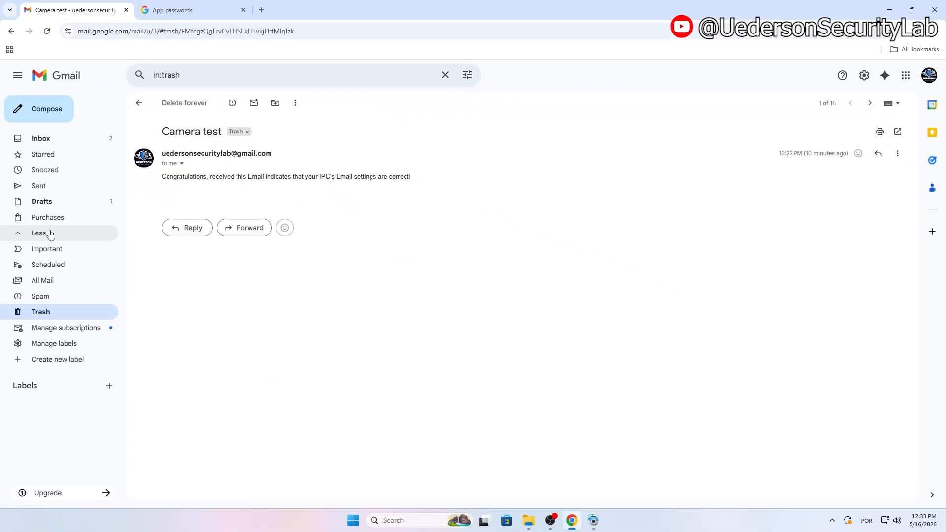
pyautogui.click(40, 312)
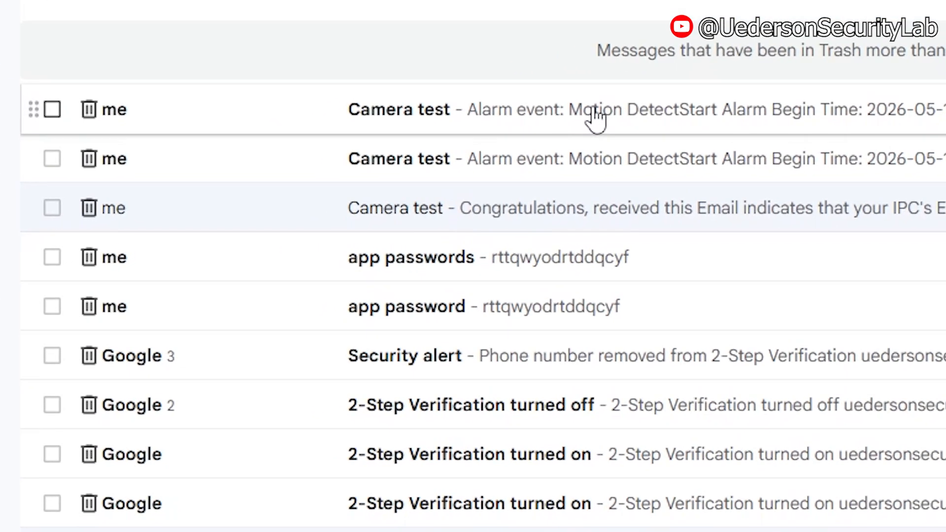
# Step: View the latest Camera test motion alarm email with its snapshot, then return to Trash
pyautogui.click(385, 180)
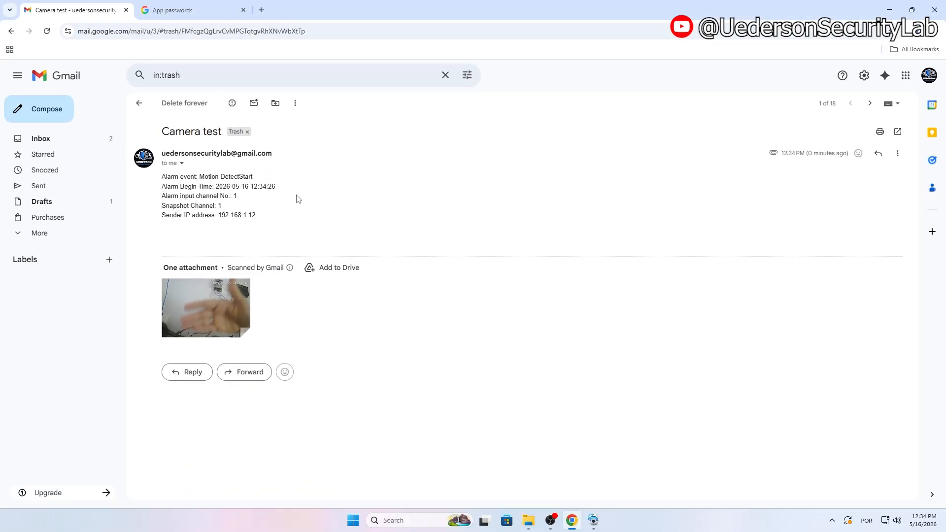
pyautogui.click(88, 203)
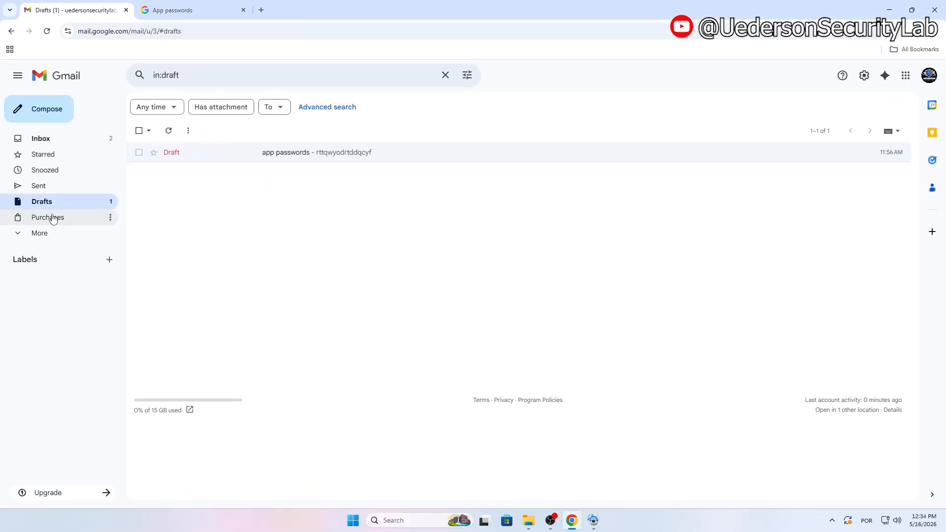
pyautogui.click(48, 234)
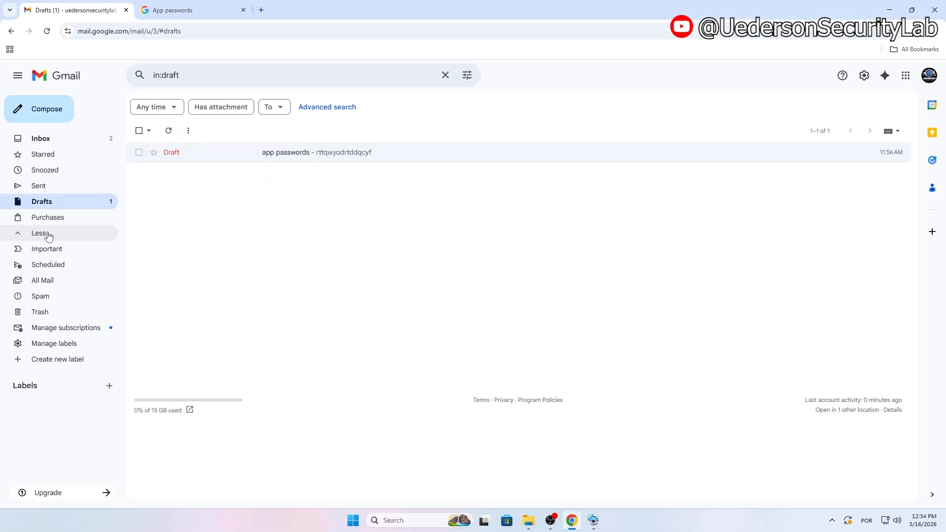
pyautogui.click(40, 313)
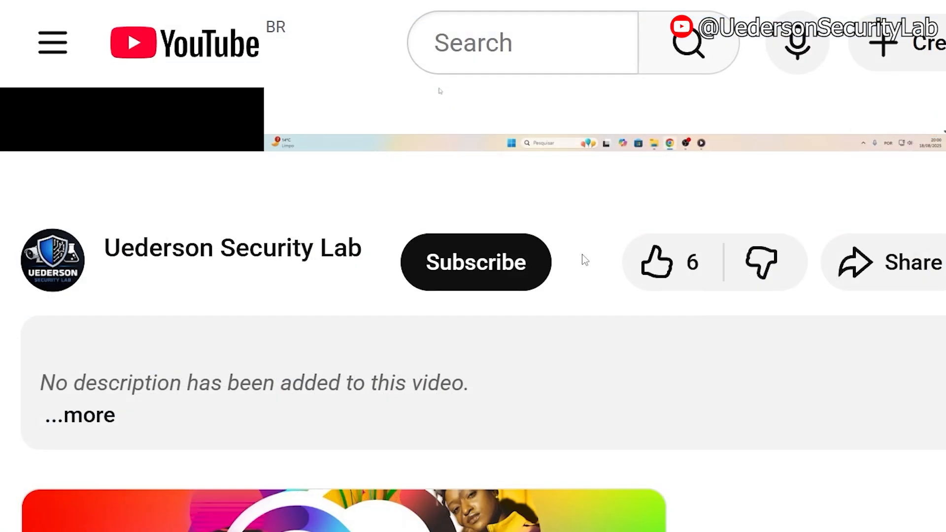
# Step: Subscribe to the YouTube channel with All notifications and like the video
pyautogui.click(537, 264)
pyautogui.click(582, 265)
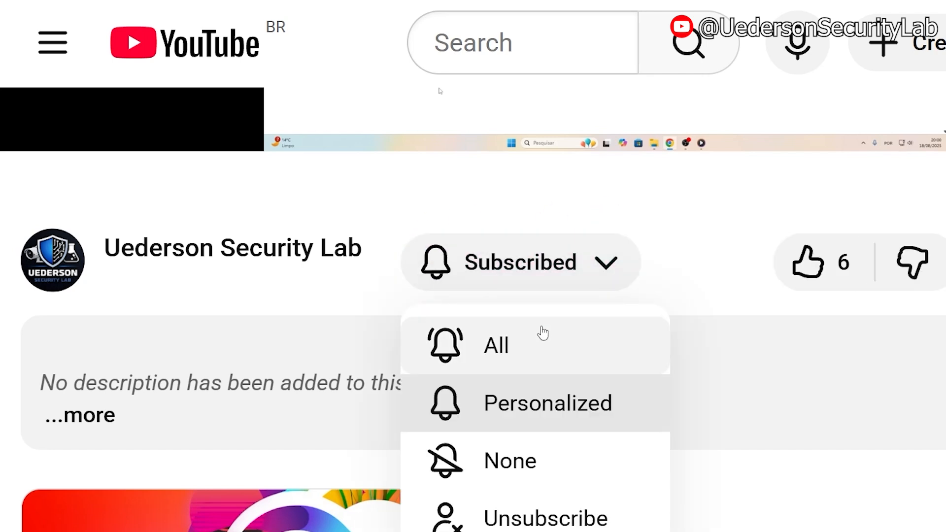
pyautogui.click(543, 340)
pyautogui.click(657, 261)
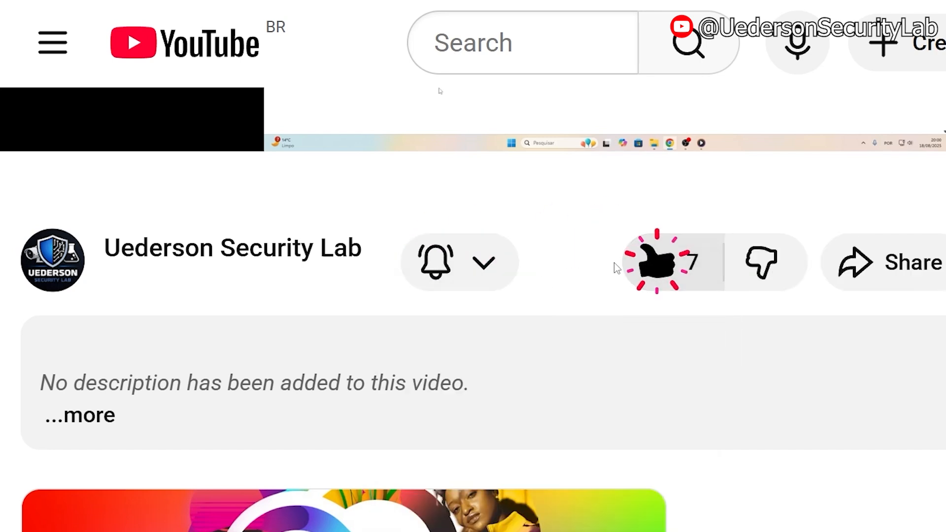